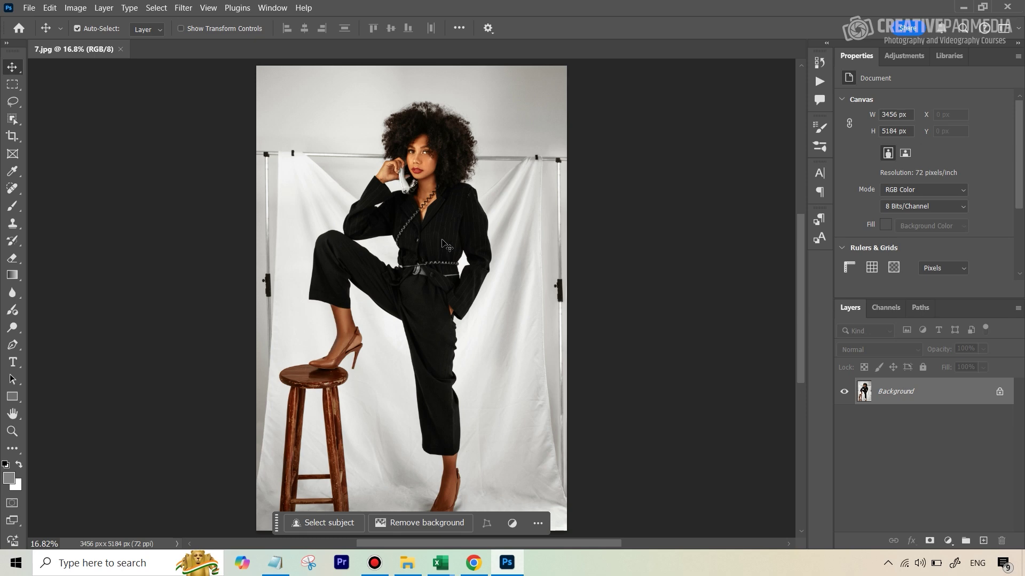
Upload the portrait to Pixelcut's Background Remover and open the transparent cutout 7.png in Photoshop.
{"action": "left_click", "coordinate": [474, 563]}
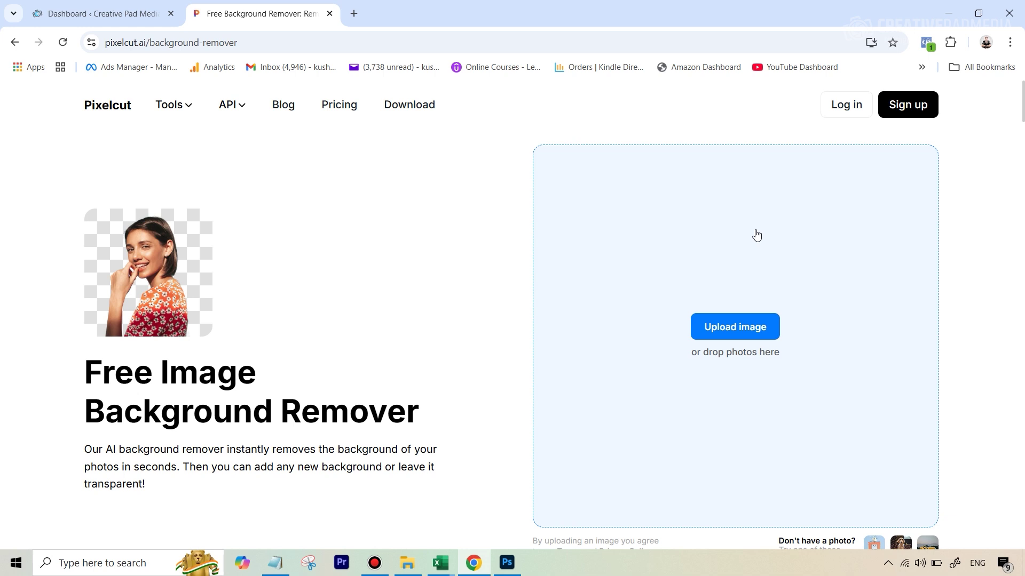
{"action": "left_click", "coordinate": [727, 330]}
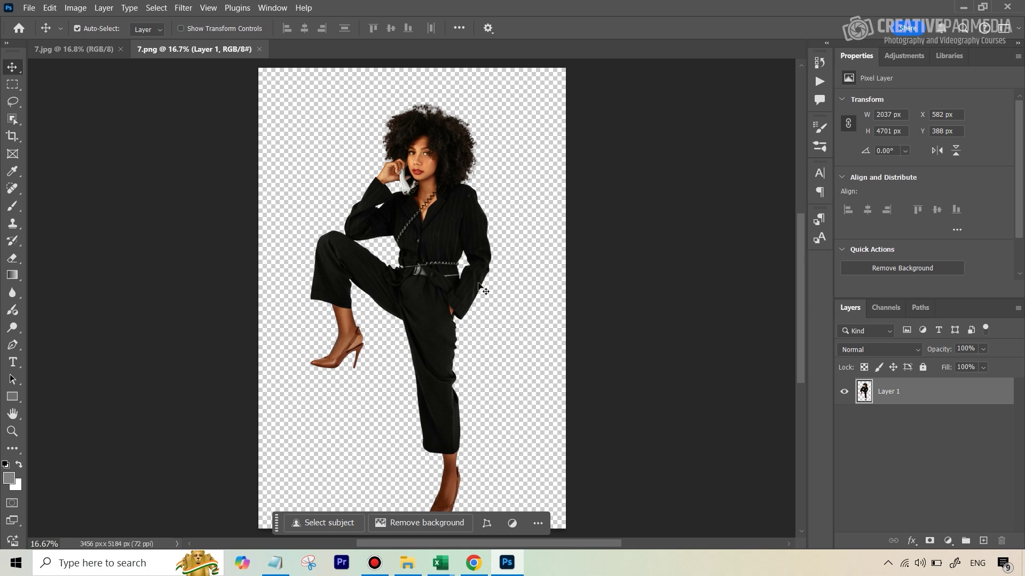
Duplicate the cutout layer into 7.jpg as Layer 1 above the Background.
{"action": "right_click", "coordinate": [921, 398]}
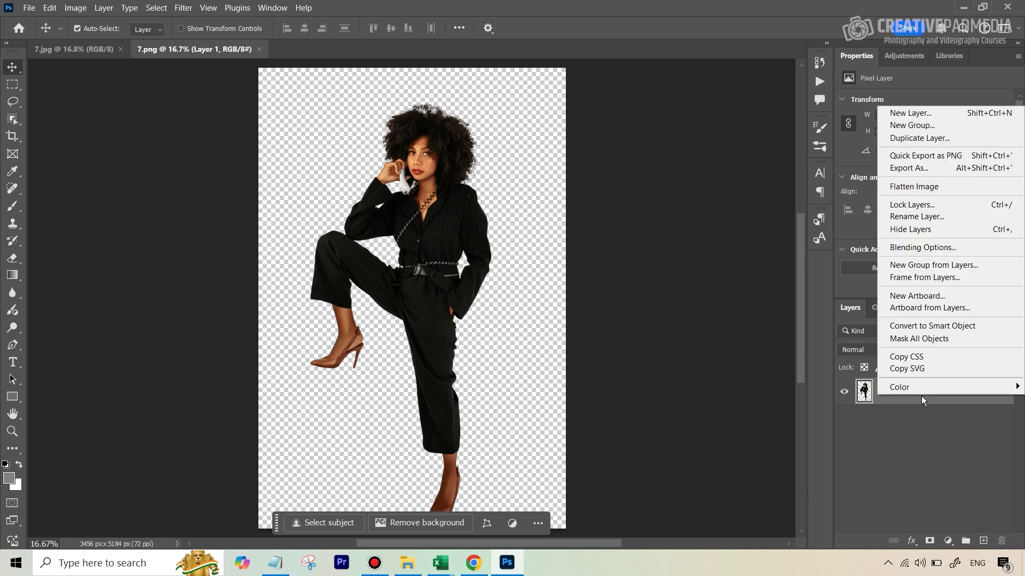
{"action": "left_click", "coordinate": [934, 140]}
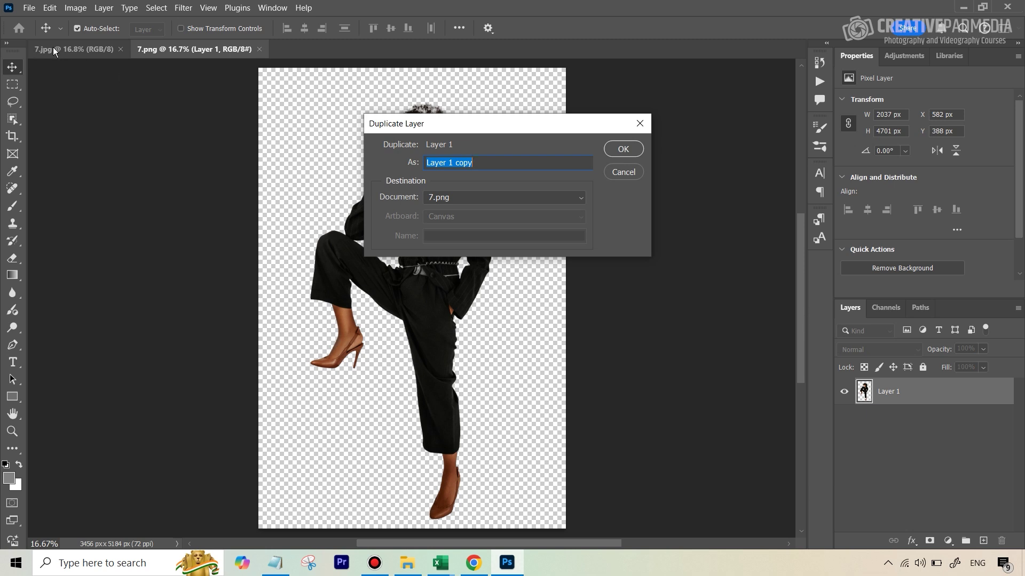
{"action": "left_click", "coordinate": [442, 199]}
{"action": "left_click", "coordinate": [438, 213]}
{"action": "left_click", "coordinate": [618, 154]}
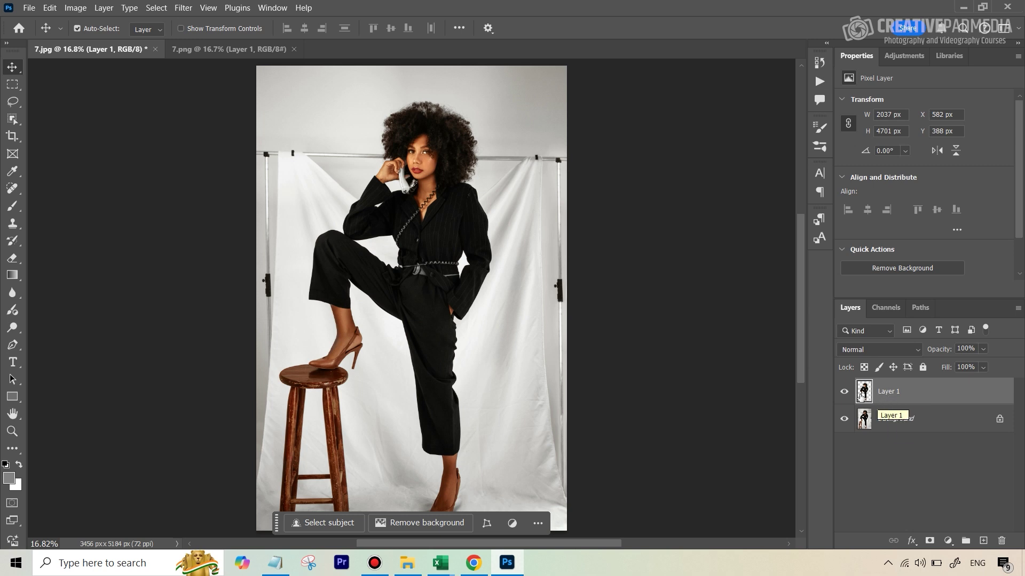
Hide Layer 1 and load the woman's outline as a selection on the Background layer.
{"action": "left_click", "coordinate": [845, 392]}
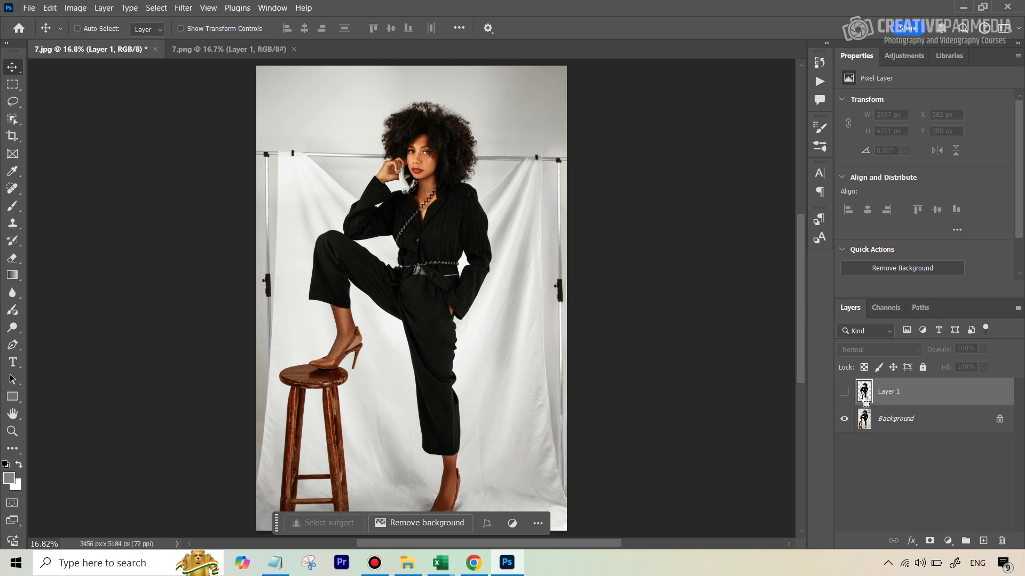
{"action": "left_click", "coordinate": [864, 396], "text": "ctrl"}
{"action": "left_click", "coordinate": [865, 395], "text": "ctrl"}
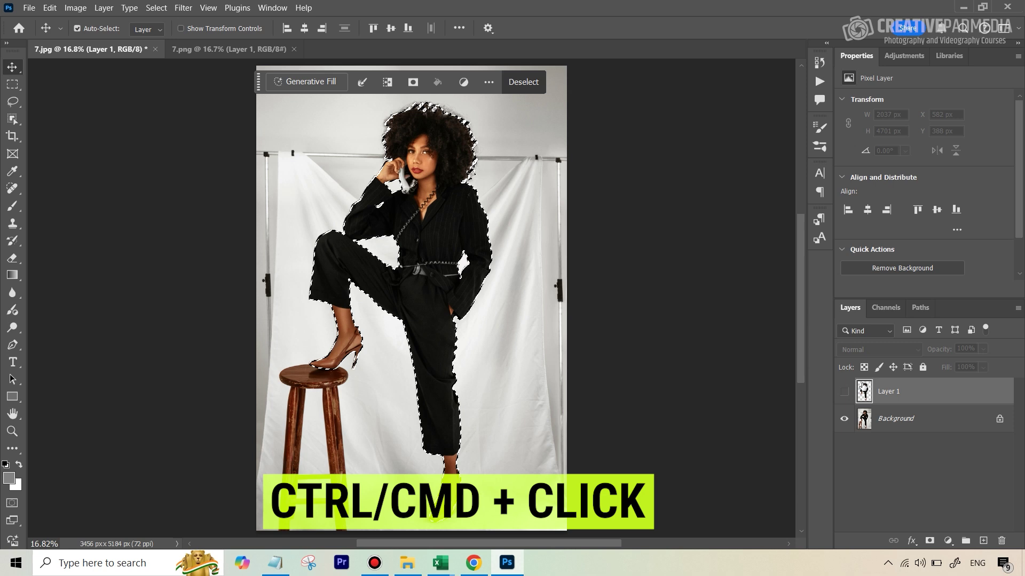
{"action": "left_click", "coordinate": [891, 422]}
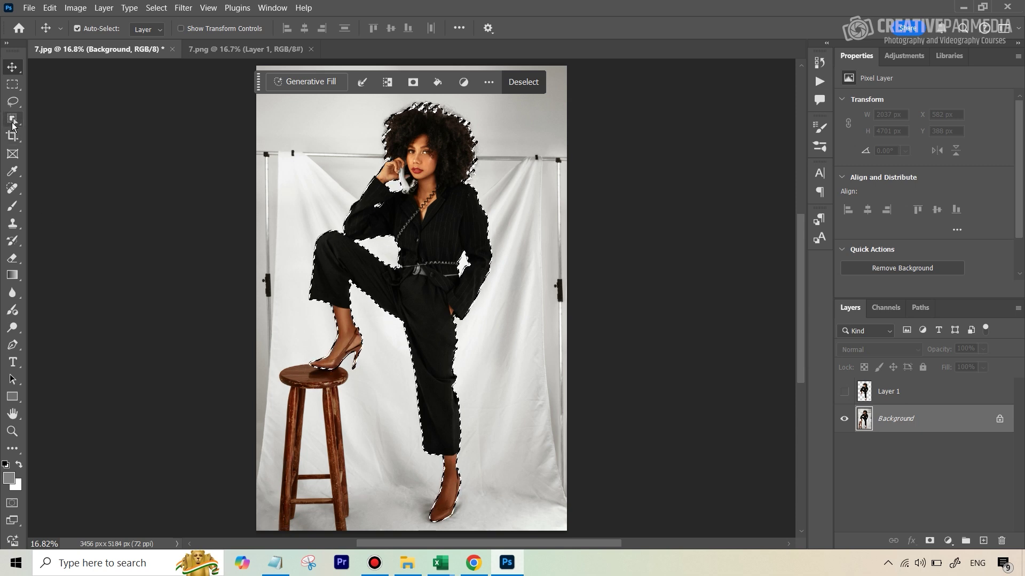
Add the wooden stool to the selection with the Object Selection tool.
{"action": "left_click", "coordinate": [14, 126]}
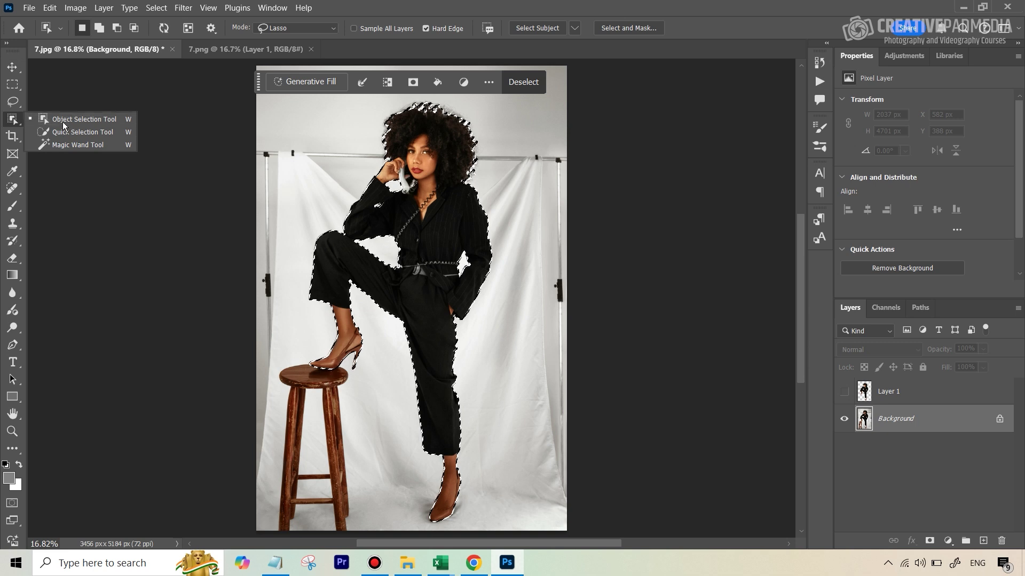
{"action": "left_click", "coordinate": [64, 121]}
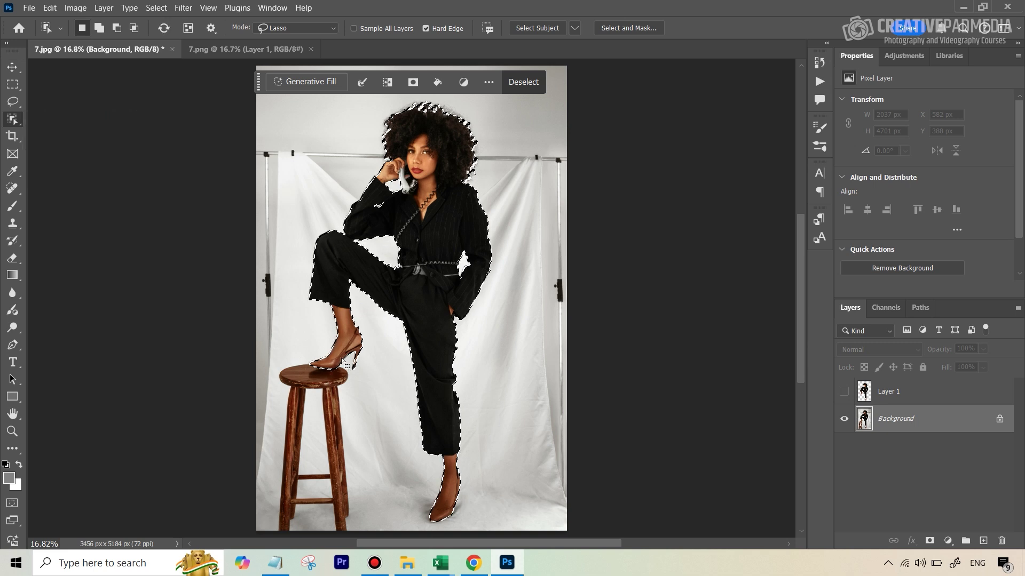
{"action": "key", "text": "shift"}
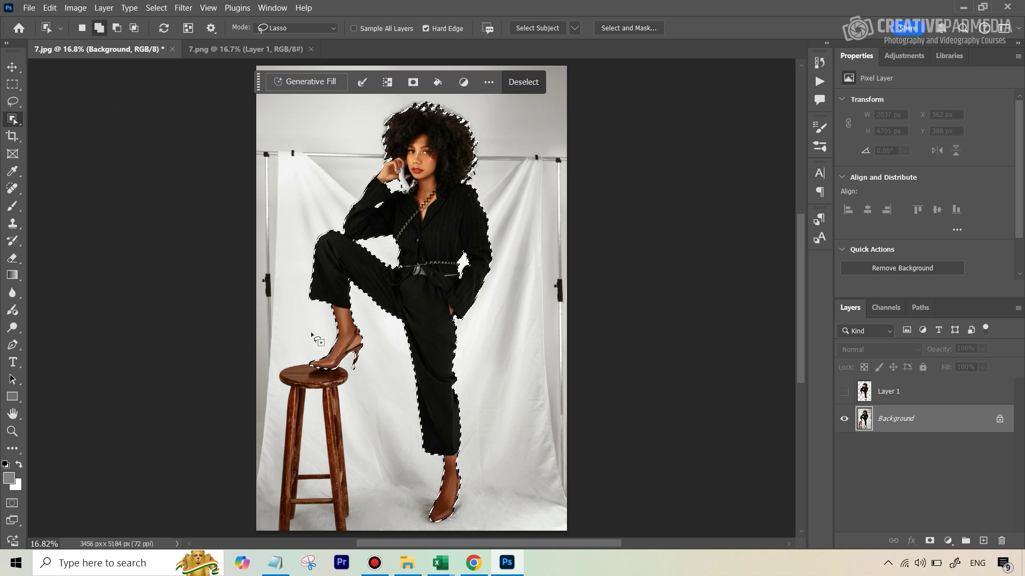
{"action": "left_click_drag", "start_coordinate": [322, 351], "coordinate": [293, 358]}
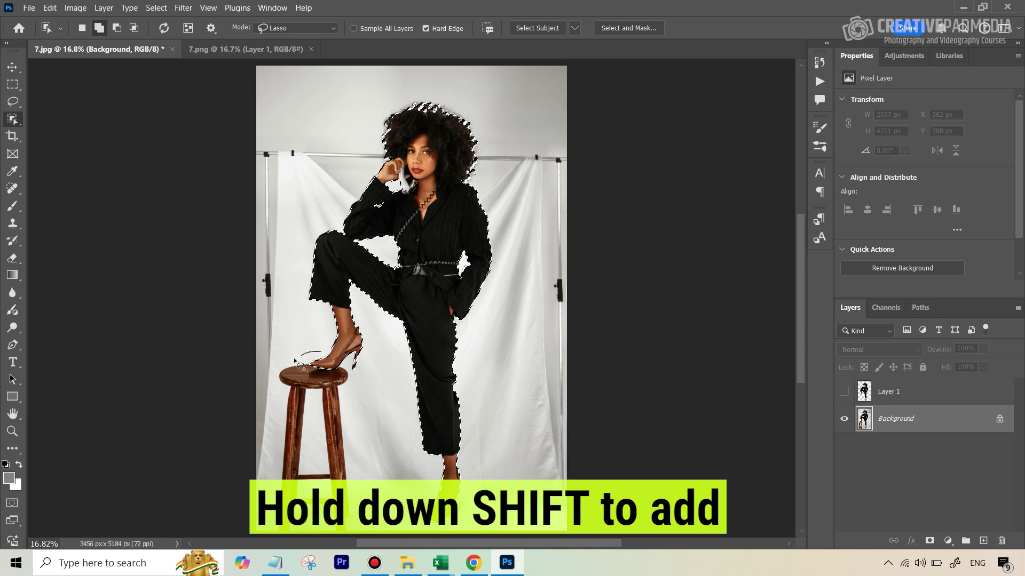
{"action": "mouse_move", "coordinate": [275, 443]}
{"action": "left_mouse_down"}
{"action": "mouse_move", "coordinate": [282, 537]}
{"action": "mouse_move", "coordinate": [345, 550]}
{"action": "mouse_move", "coordinate": [358, 538]}
{"action": "mouse_move", "coordinate": [361, 415]}
{"action": "mouse_move", "coordinate": [349, 365]}
{"action": "mouse_move", "coordinate": [323, 351]}
{"action": "left_mouse_up"}
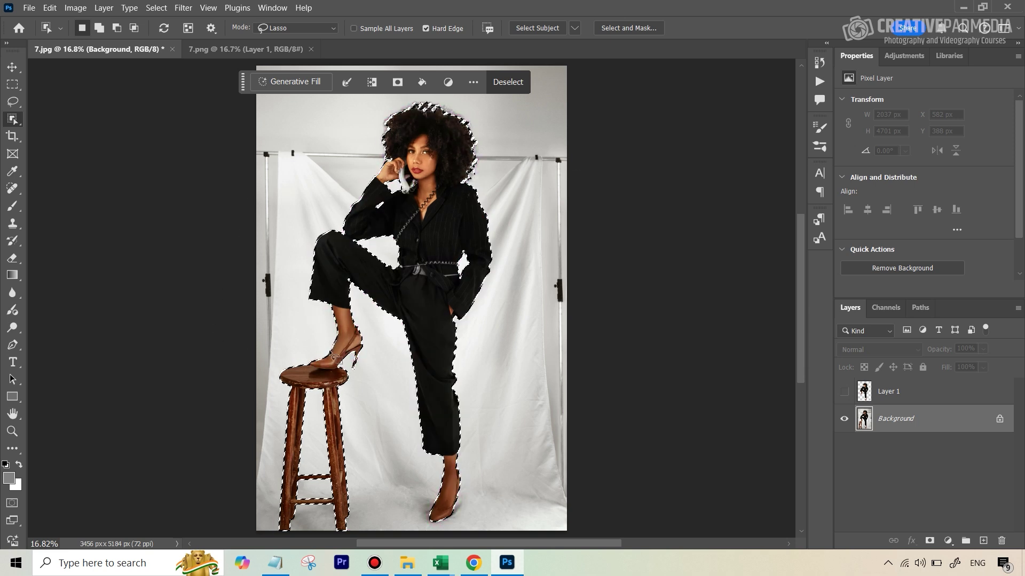
Invert the selection and Generative Fill the backdrop and floor with the prompt 'plain backdrop'.
{"action": "left_click", "coordinate": [153, 9]}
{"action": "left_click", "coordinate": [167, 58]}
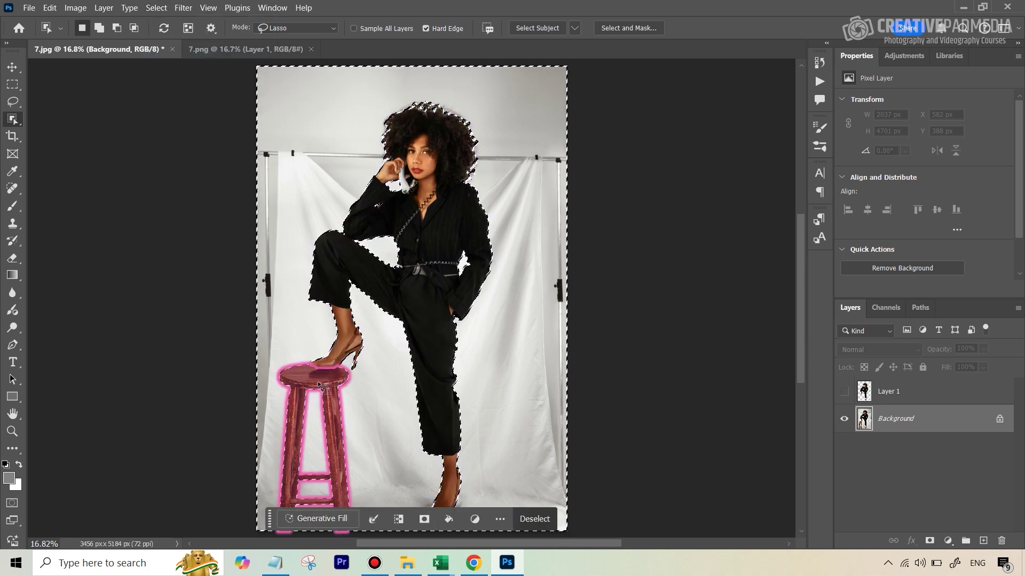
{"action": "left_click", "coordinate": [309, 518]}
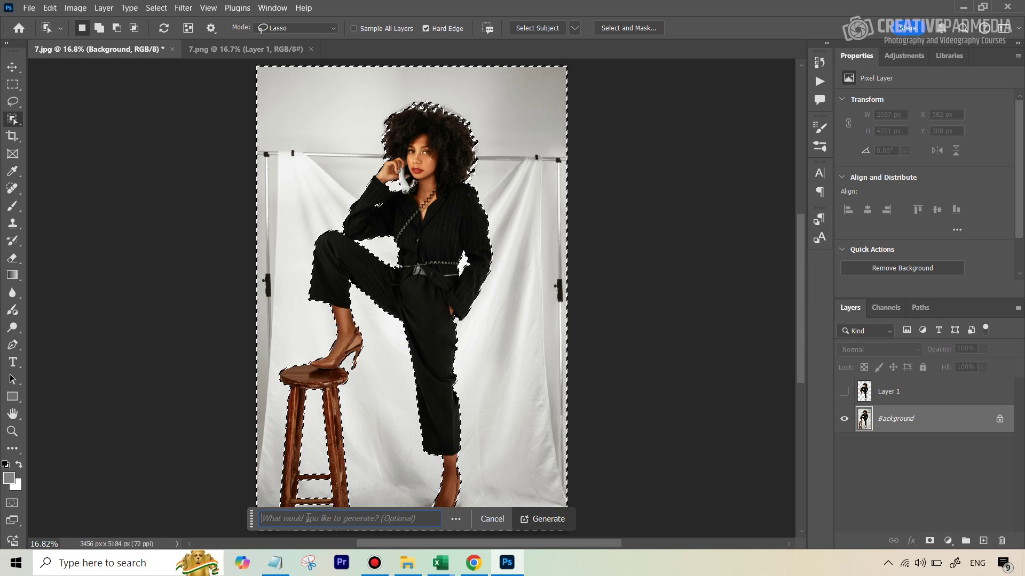
{"action": "type", "text": "plai"}
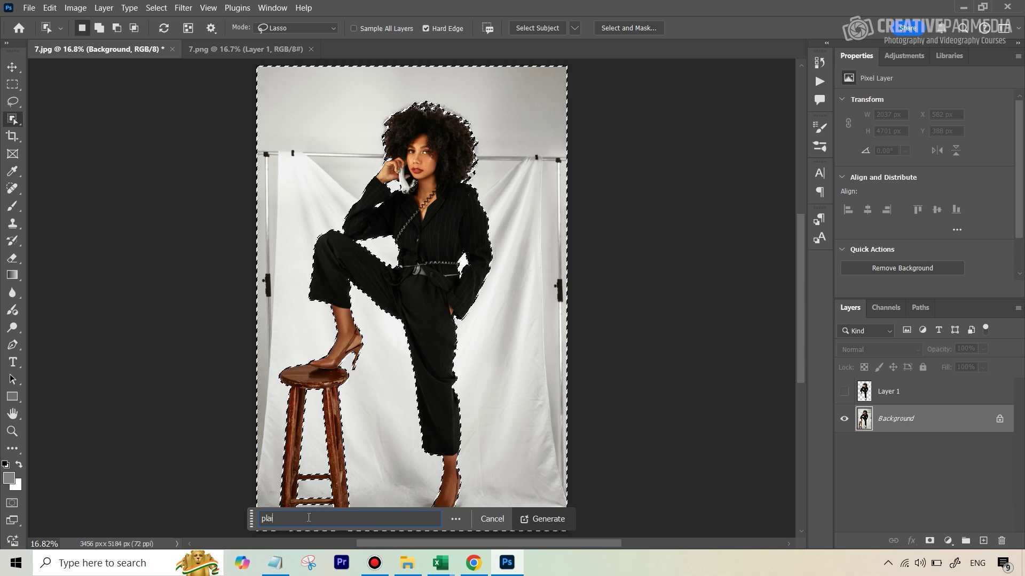
{"action": "type", "text": "n backdop"}
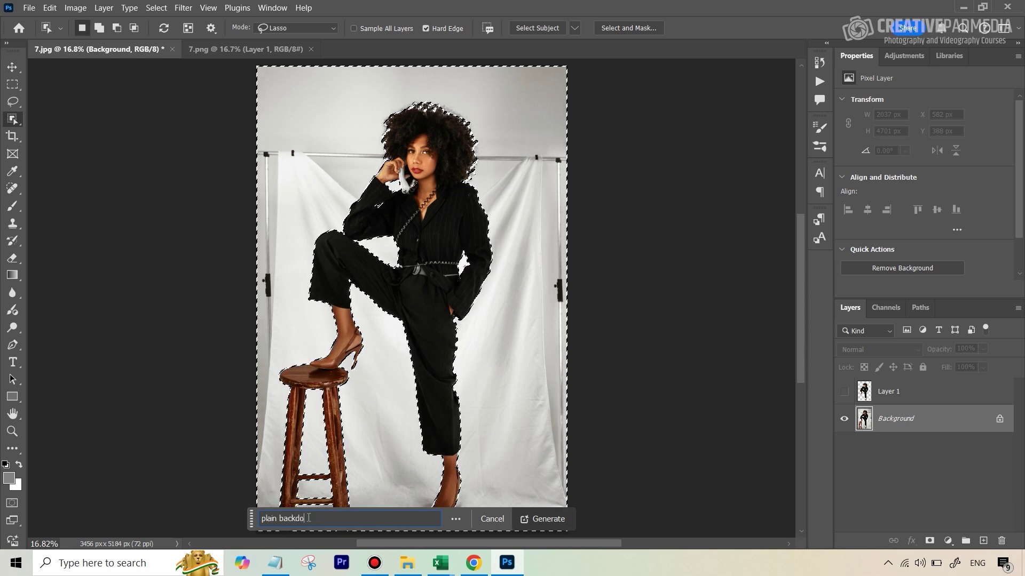
{"action": "left_click", "coordinate": [299, 519]}
{"action": "type", "text": "rop"}
{"action": "left_click", "coordinate": [534, 526]}
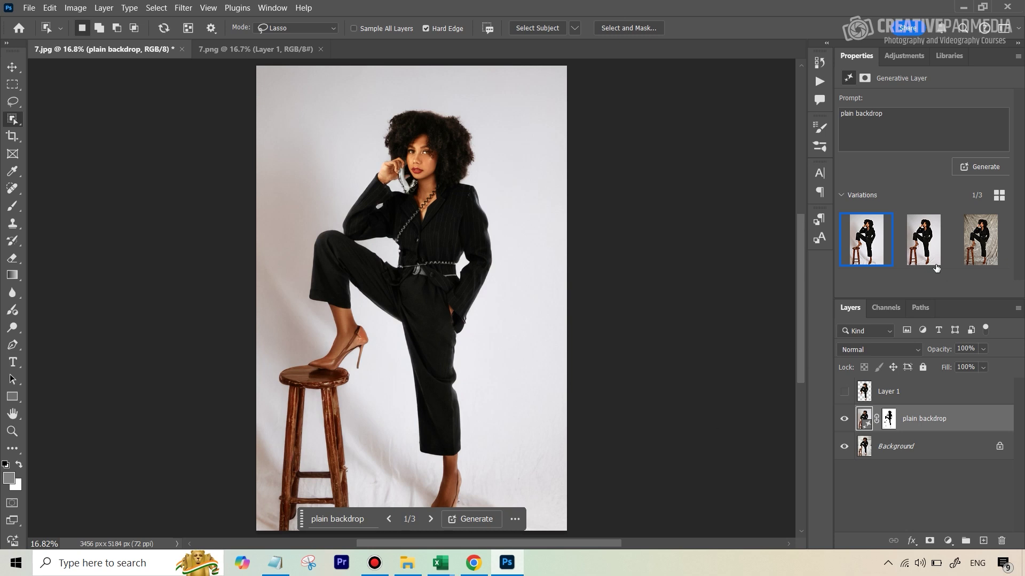
Keep the second smooth light-grey backdrop variation and add an empty Layer 2 above it.
{"action": "mouse_move", "coordinate": [797, 256]}
{"action": "left_mouse_down"}
{"action": "mouse_move", "coordinate": [795, 277]}
{"action": "mouse_move", "coordinate": [797, 236]}
{"action": "mouse_move", "coordinate": [796, 253]}
{"action": "left_mouse_up"}
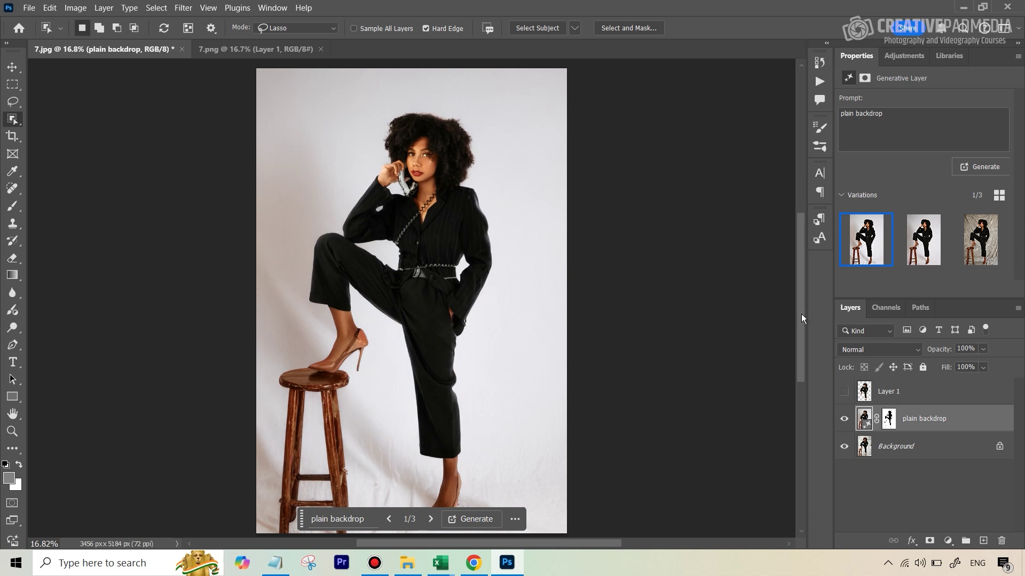
{"action": "mouse_move", "coordinate": [799, 316]}
{"action": "left_mouse_down"}
{"action": "mouse_move", "coordinate": [802, 328]}
{"action": "mouse_move", "coordinate": [804, 300]}
{"action": "mouse_move", "coordinate": [805, 331]}
{"action": "left_mouse_up"}
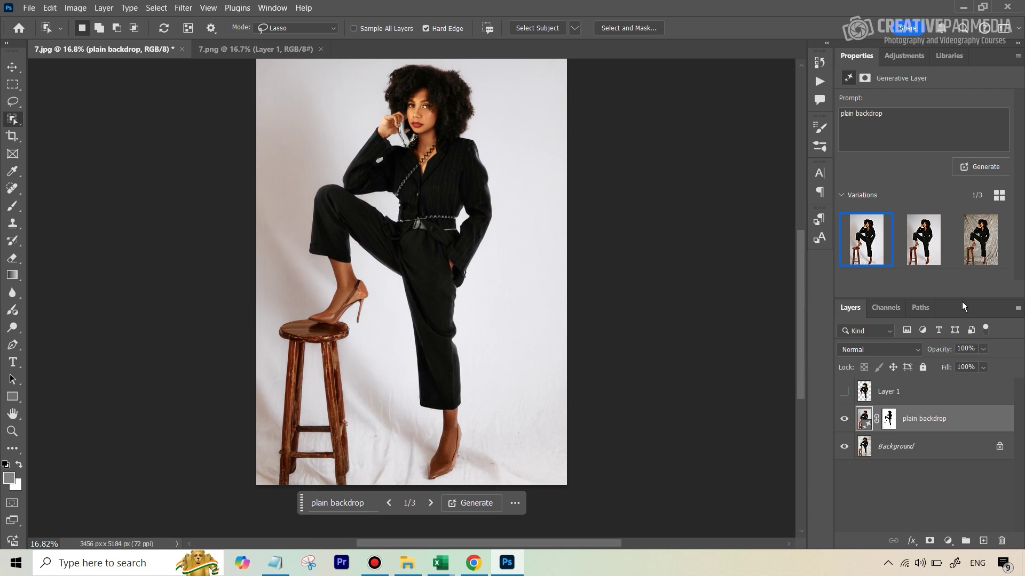
{"action": "left_click", "coordinate": [916, 241]}
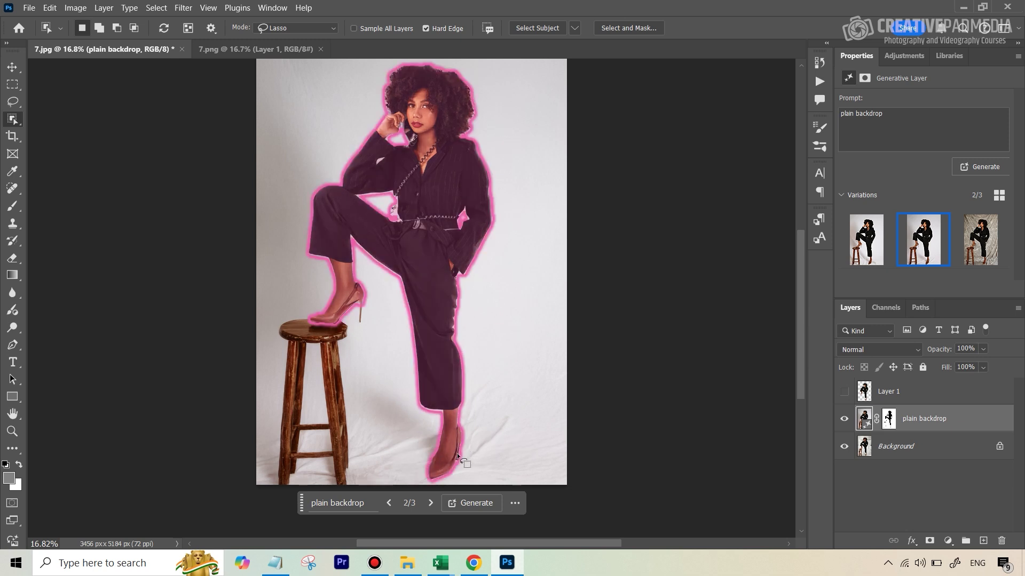
{"action": "left_click", "coordinate": [993, 235]}
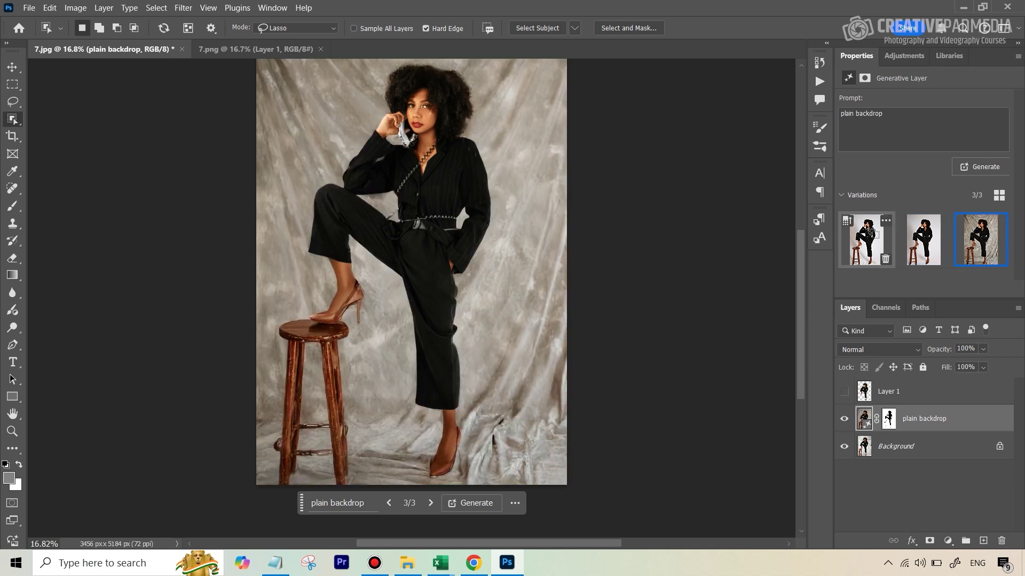
{"action": "left_click", "coordinate": [918, 249]}
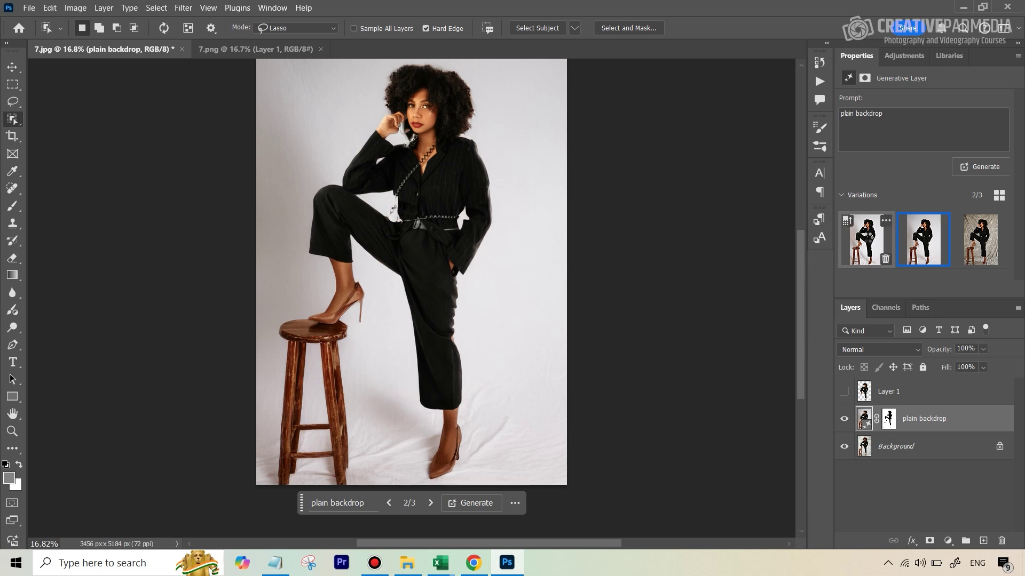
{"action": "left_click", "coordinate": [868, 237]}
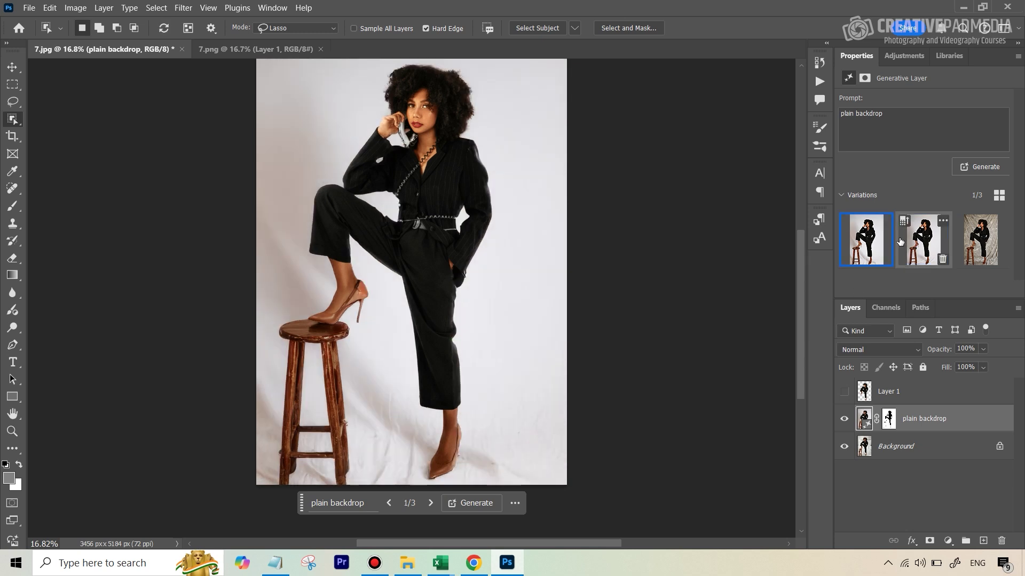
{"action": "left_click", "coordinate": [915, 238]}
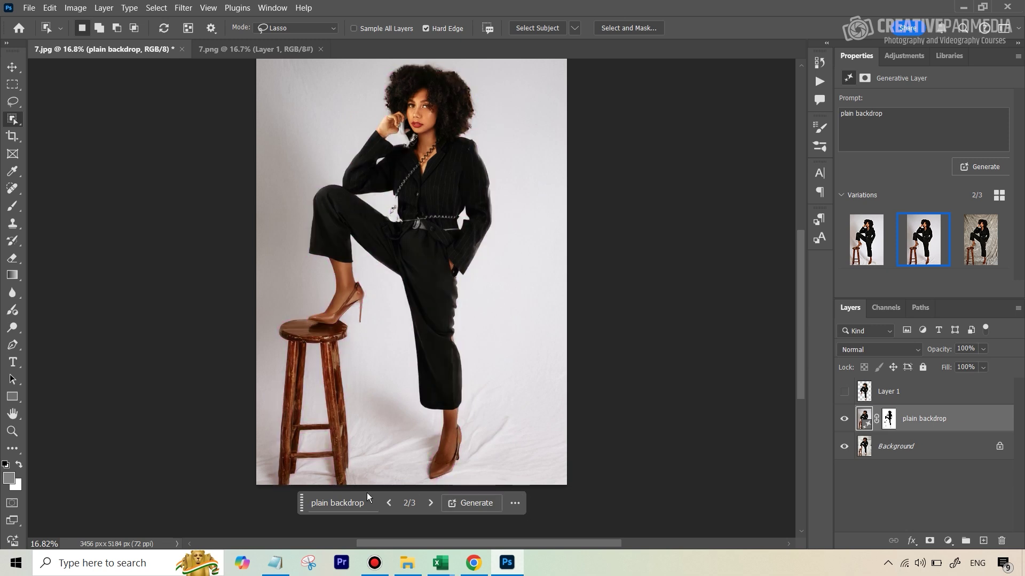
{"action": "left_click", "coordinate": [983, 540]}
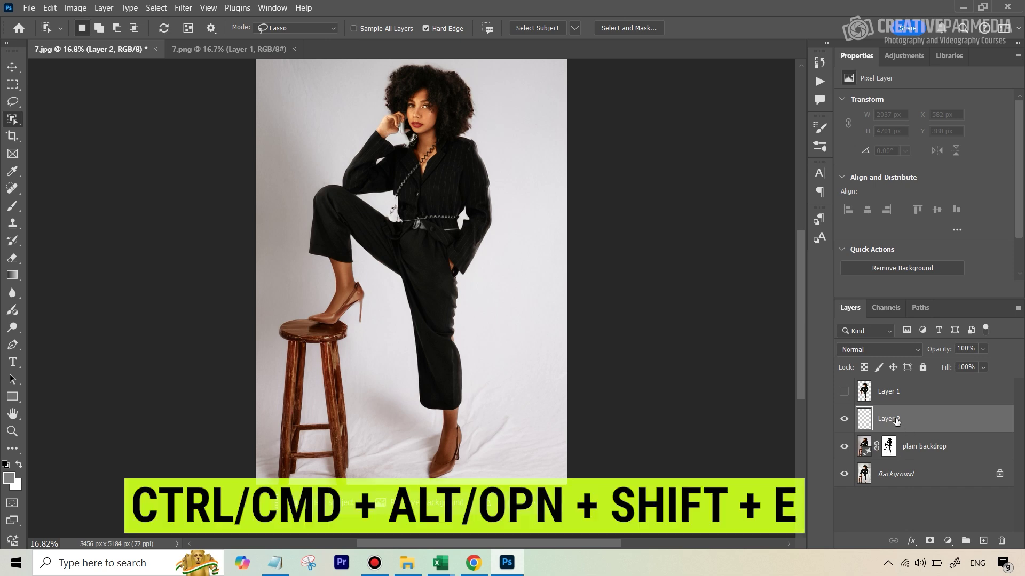
Stamp all visible layers into Layer 2, then select the woman plus the stool.
{"action": "key", "text": "ctrl+alt+shift+e"}
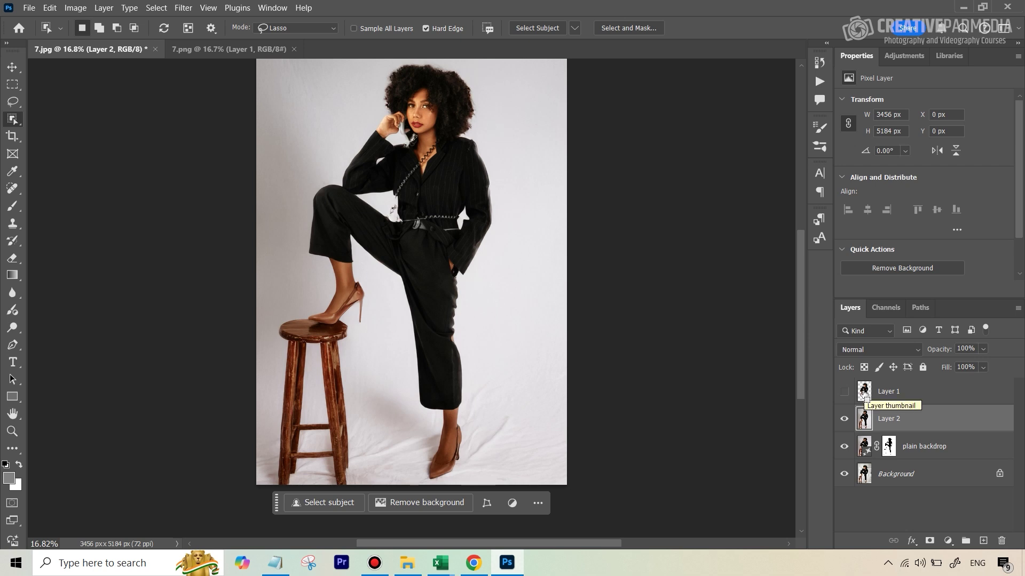
{"action": "left_click", "coordinate": [865, 398], "text": "ctrl"}
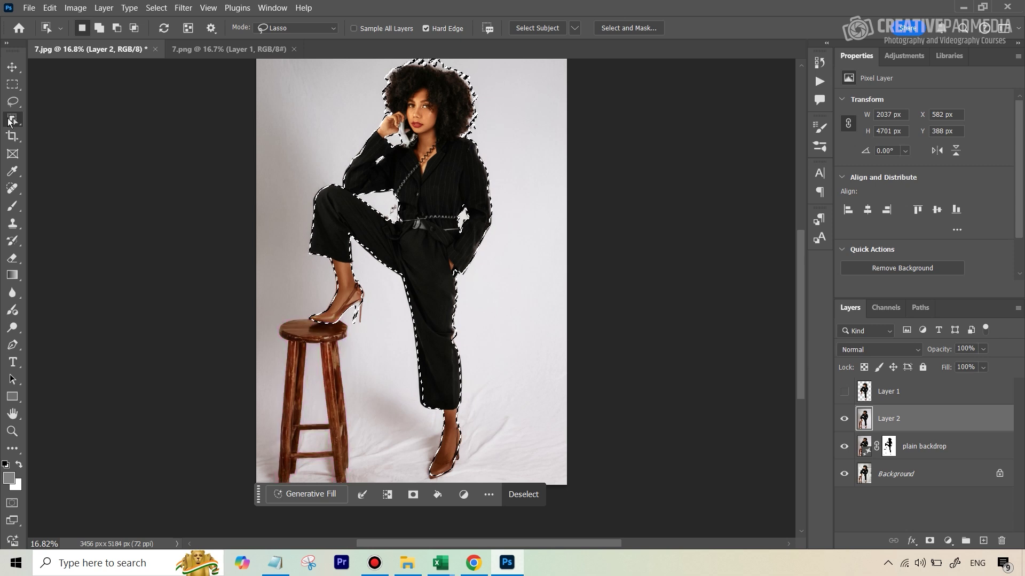
{"action": "key", "text": "shift"}
{"action": "left_click", "coordinate": [327, 342], "text": "shift"}
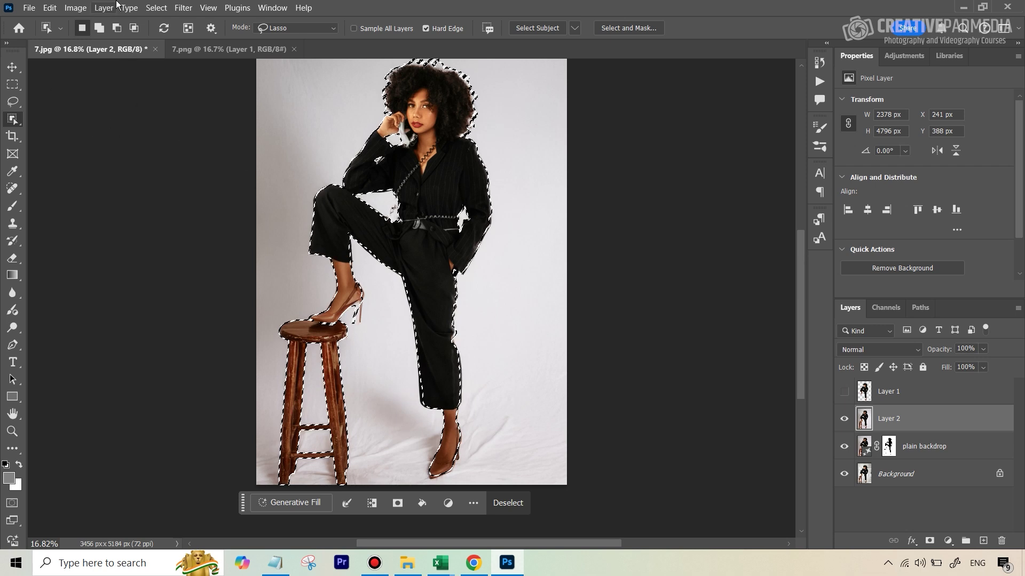
Limit the inverted selection to the floor strip below the knees and enter 'plain backdrop' as the fill prompt.
{"action": "left_click", "coordinate": [156, 8]}
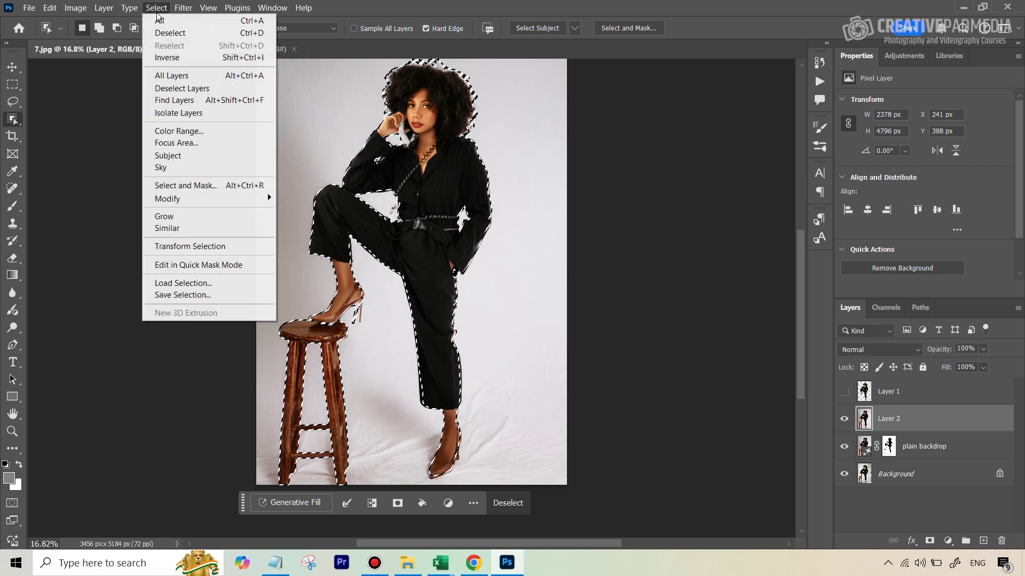
{"action": "left_click", "coordinate": [197, 55]}
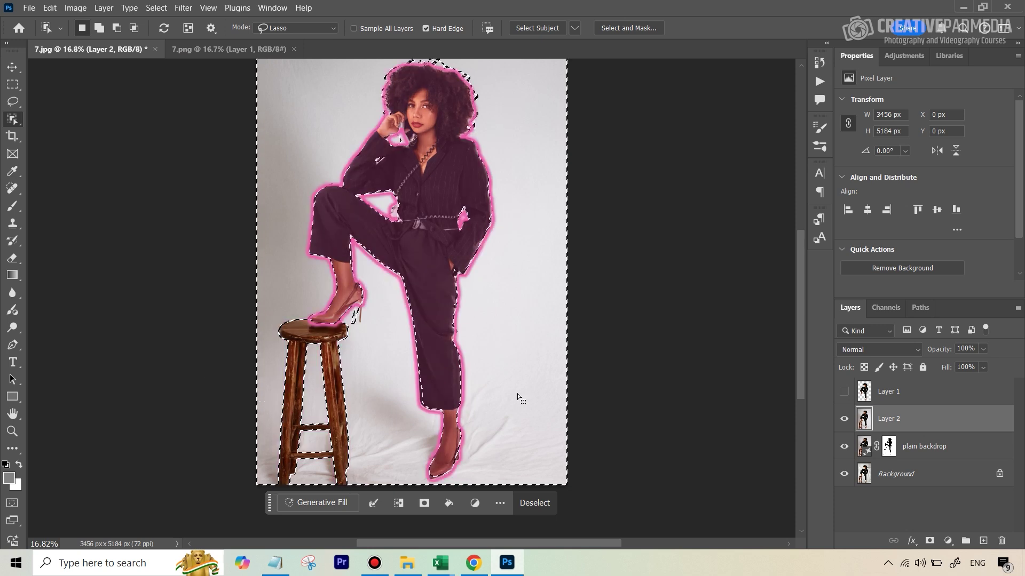
{"action": "left_click", "coordinate": [11, 85]}
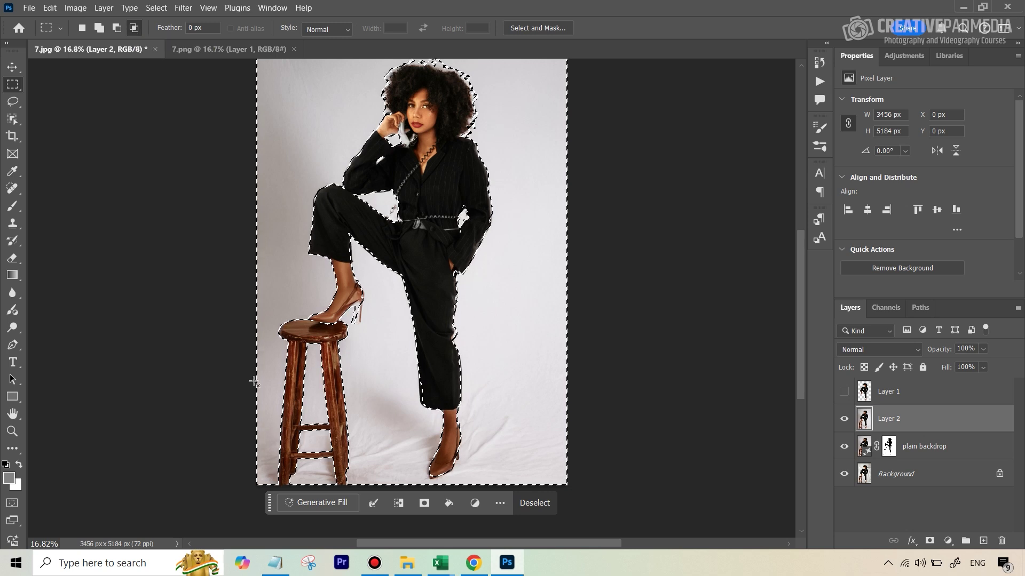
{"action": "left_click_drag", "start_coordinate": [235, 384], "coordinate": [574, 492]}
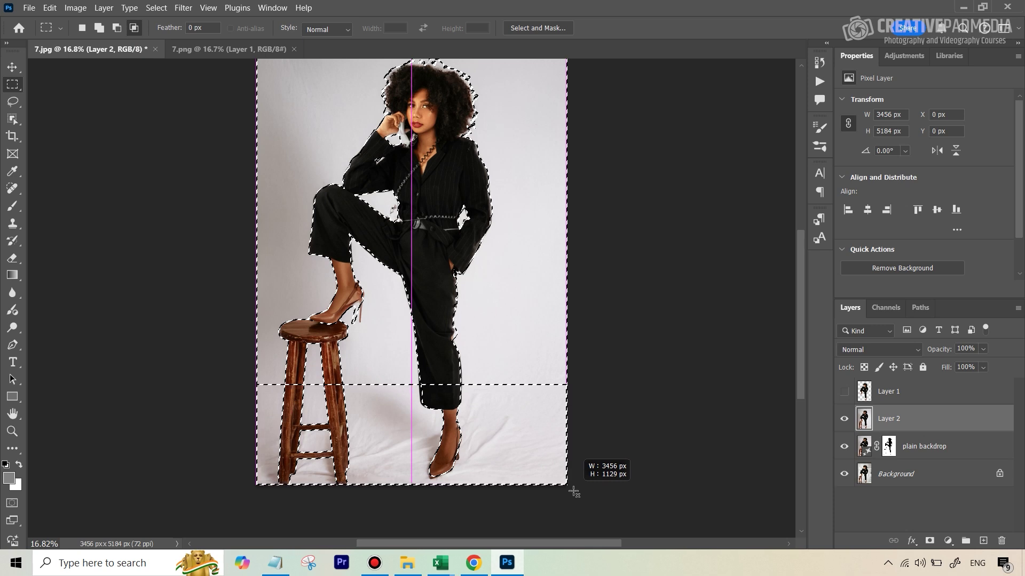
{"action": "left_click_drag", "start_coordinate": [574, 492], "coordinate": [574, 492]}
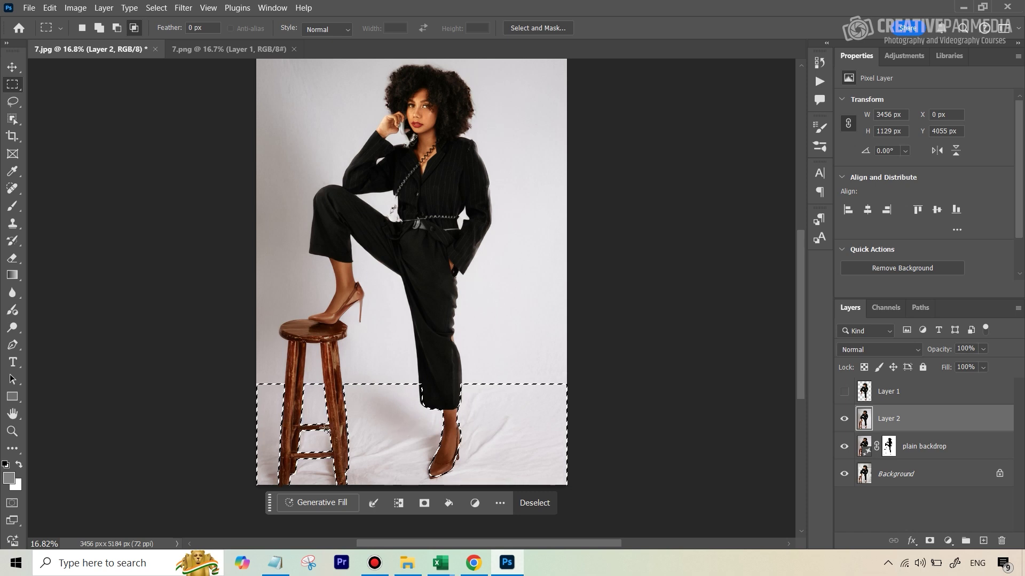
{"action": "left_click", "coordinate": [336, 506]}
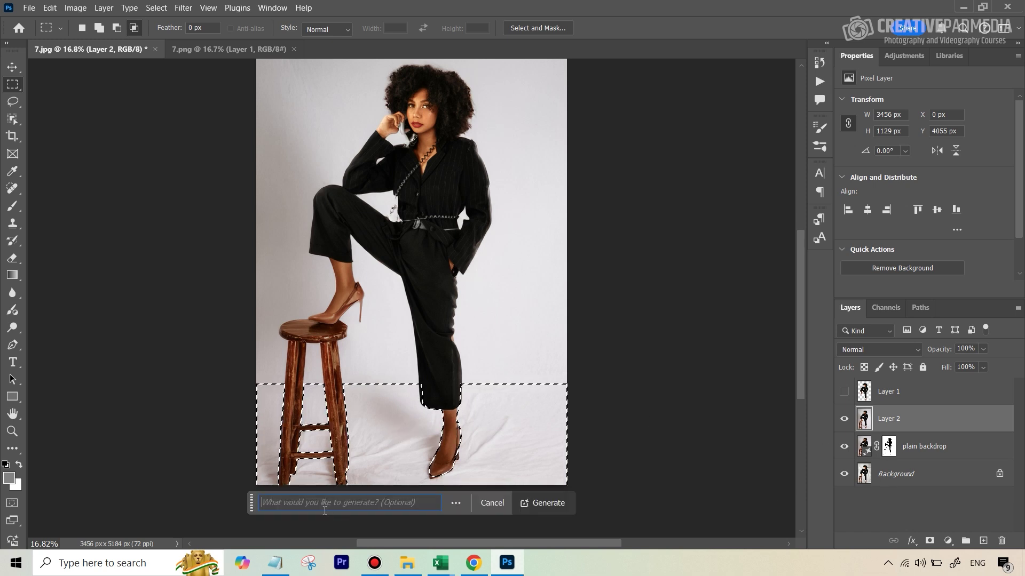
{"action": "type", "text": "plain backdrop"}
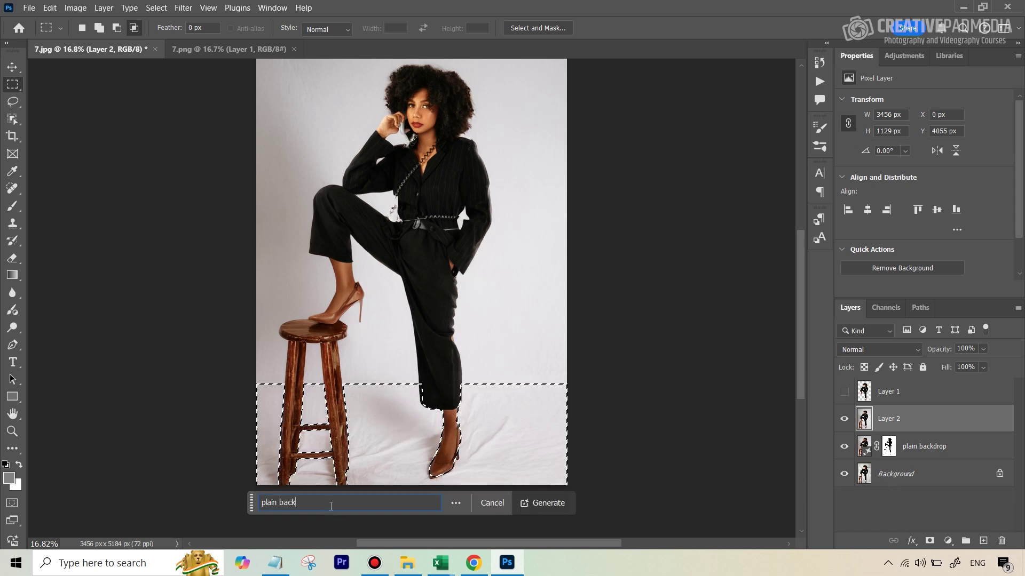
Generate the 'plain backdrop 2' floor fill and keep its third variation.
{"action": "left_click", "coordinate": [555, 503]}
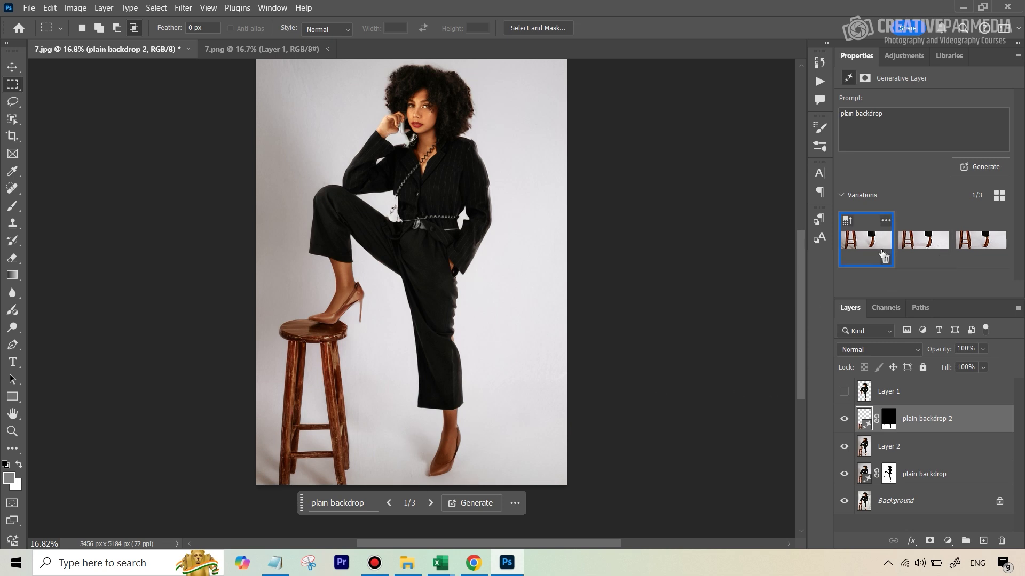
{"action": "left_click", "coordinate": [923, 243]}
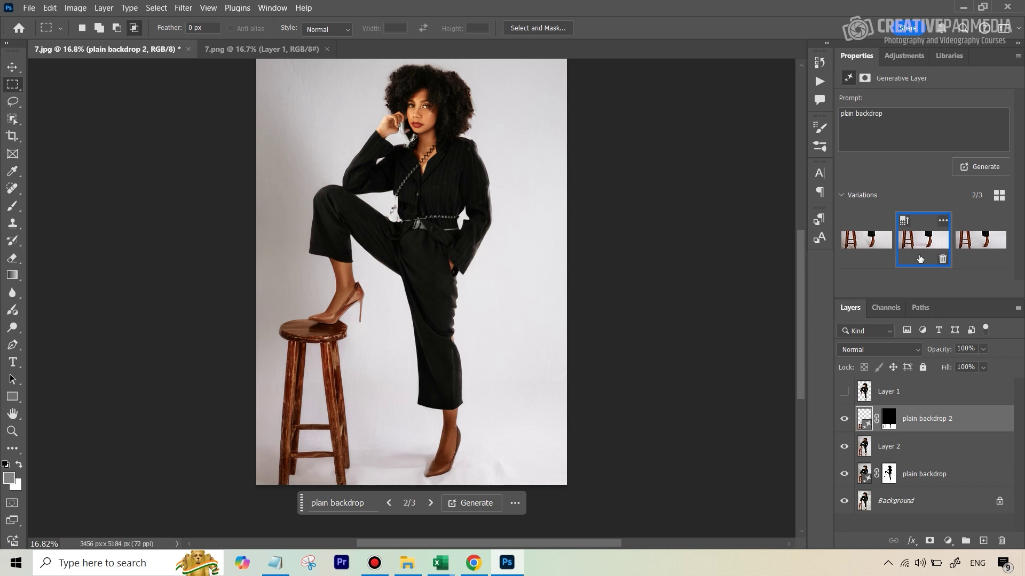
{"action": "left_click", "coordinate": [977, 239]}
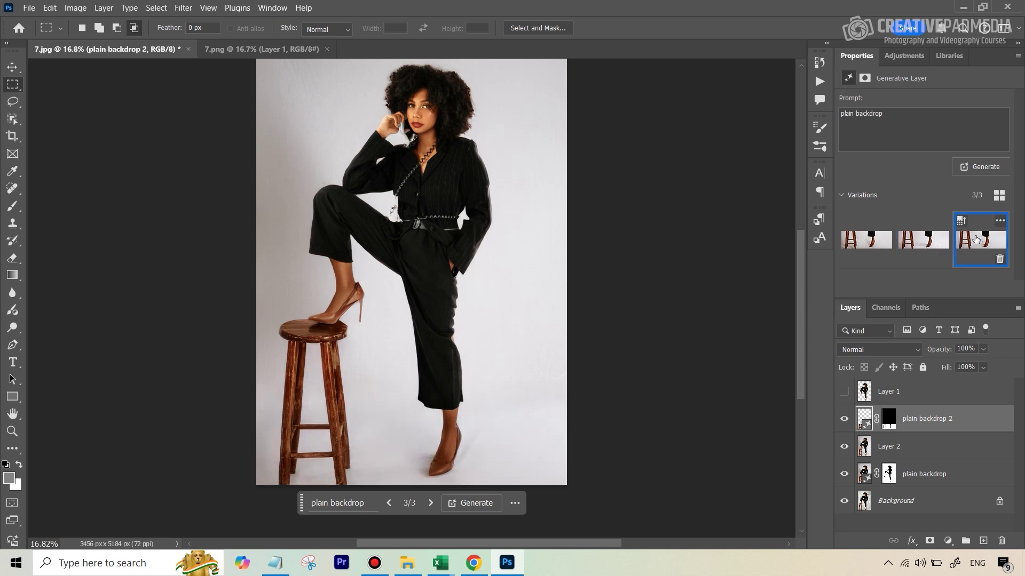
Compare the original photo against the regenerated backdrop, then restore all edited layers.
{"action": "left_click", "coordinate": [844, 502], "text": "alt"}
{"action": "left_click", "coordinate": [844, 502], "text": "alt"}
{"action": "left_click", "coordinate": [843, 502], "text": "alt"}
{"action": "left_click", "coordinate": [844, 502], "text": "alt"}
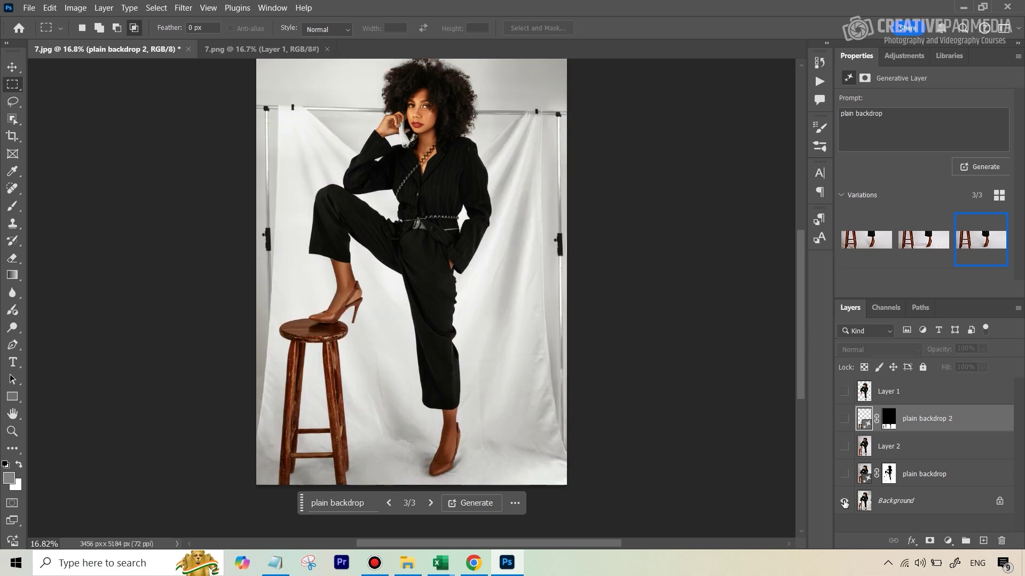
{"action": "left_click", "coordinate": [844, 502], "text": "alt"}
{"action": "left_click", "coordinate": [844, 502], "text": "alt"}
{"action": "left_click", "coordinate": [844, 502], "text": "alt"}
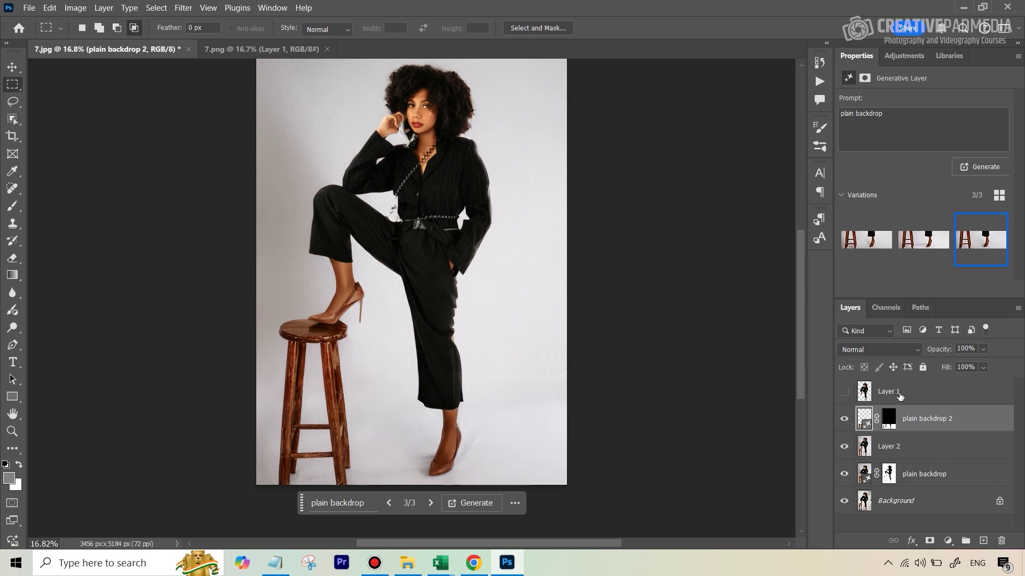
Show Layer 1, the Pixelcut cutout, and make it the working layer.
{"action": "left_click", "coordinate": [844, 392]}
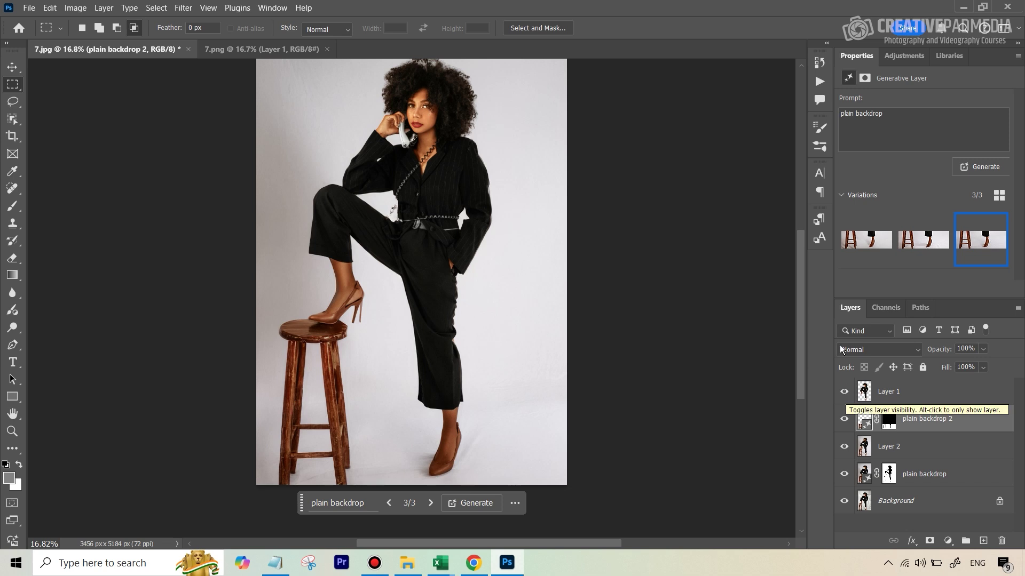
{"action": "left_click_drag", "start_coordinate": [805, 332], "coordinate": [803, 315]}
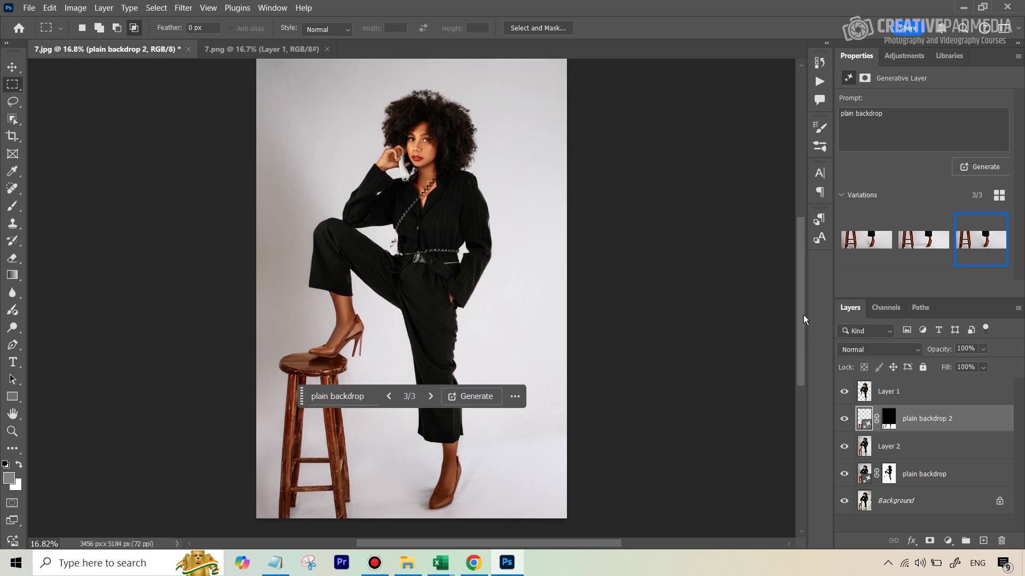
{"action": "left_click", "coordinate": [886, 394]}
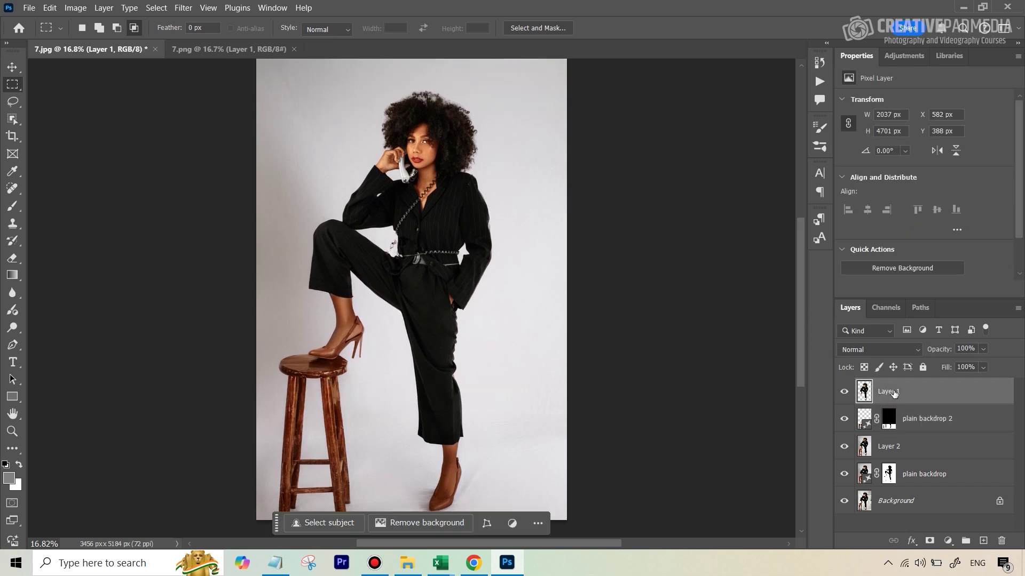
Compare the edit with the original photo again and leave all layers visible.
{"action": "key", "text": "alt"}
{"action": "left_click", "coordinate": [844, 501], "text": "alt"}
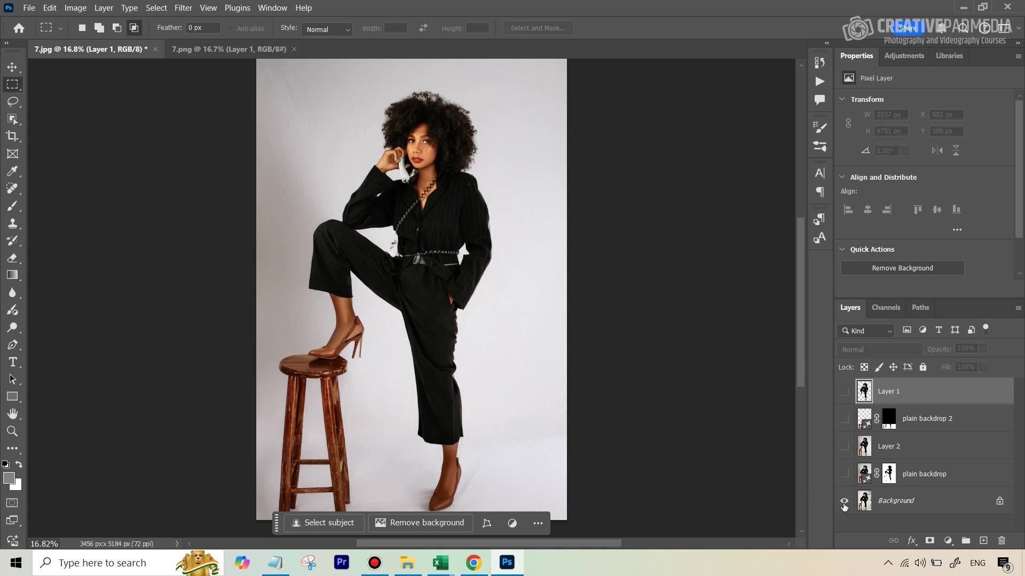
{"action": "left_click", "coordinate": [843, 502], "text": "alt"}
{"action": "left_click", "coordinate": [843, 502], "text": "alt"}
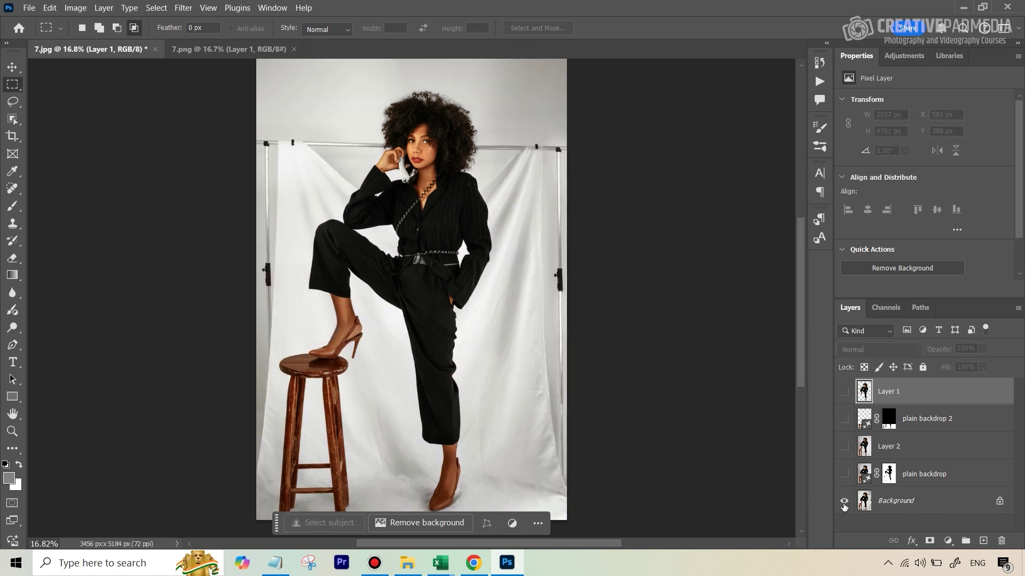
{"action": "left_click", "coordinate": [844, 504], "text": "alt"}
{"action": "left_click", "coordinate": [844, 504], "text": "alt"}
{"action": "left_click", "coordinate": [844, 504], "text": "alt"}
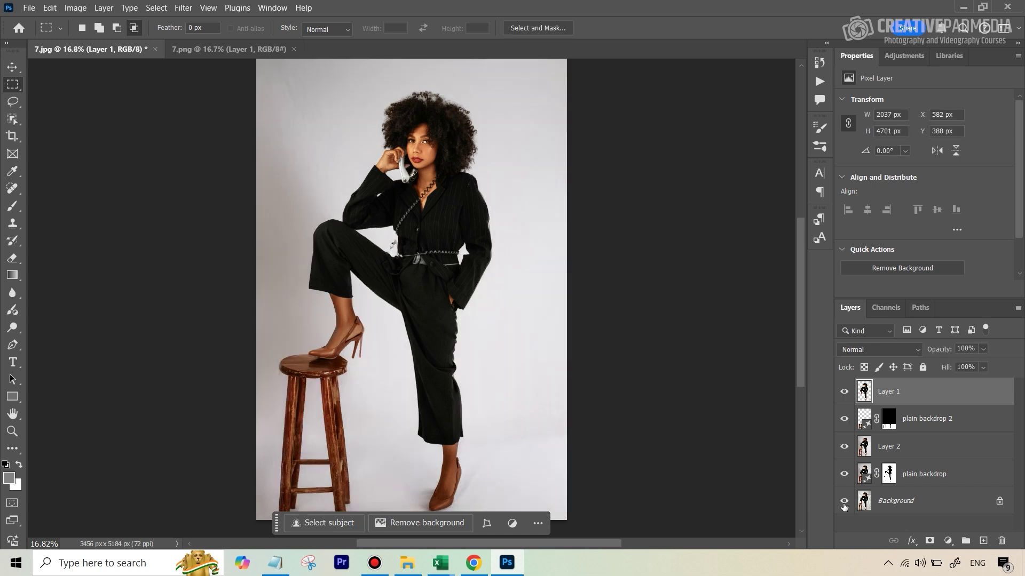
{"action": "left_click", "coordinate": [844, 504], "text": "alt"}
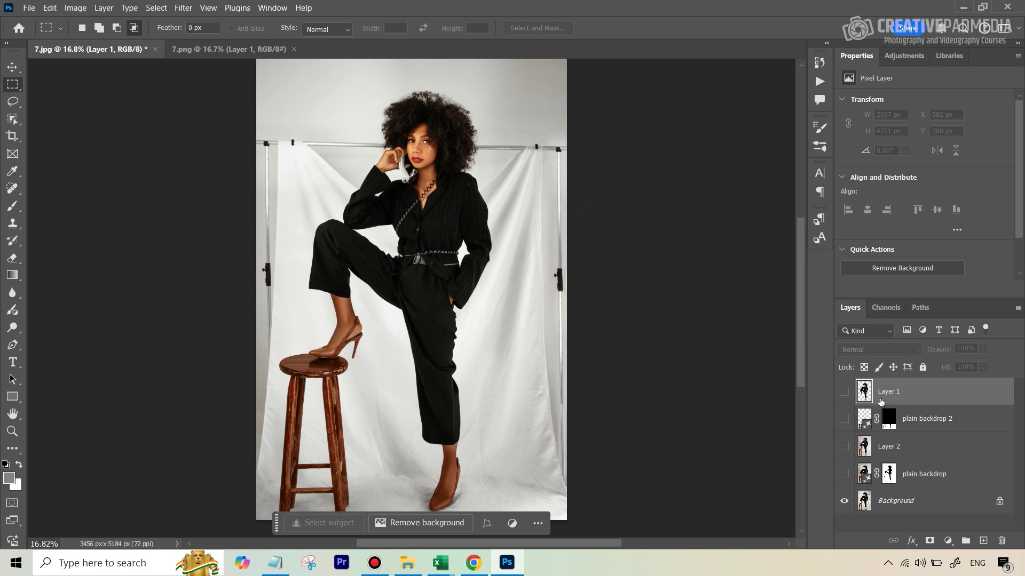
{"action": "left_click", "coordinate": [844, 501], "text": "alt"}
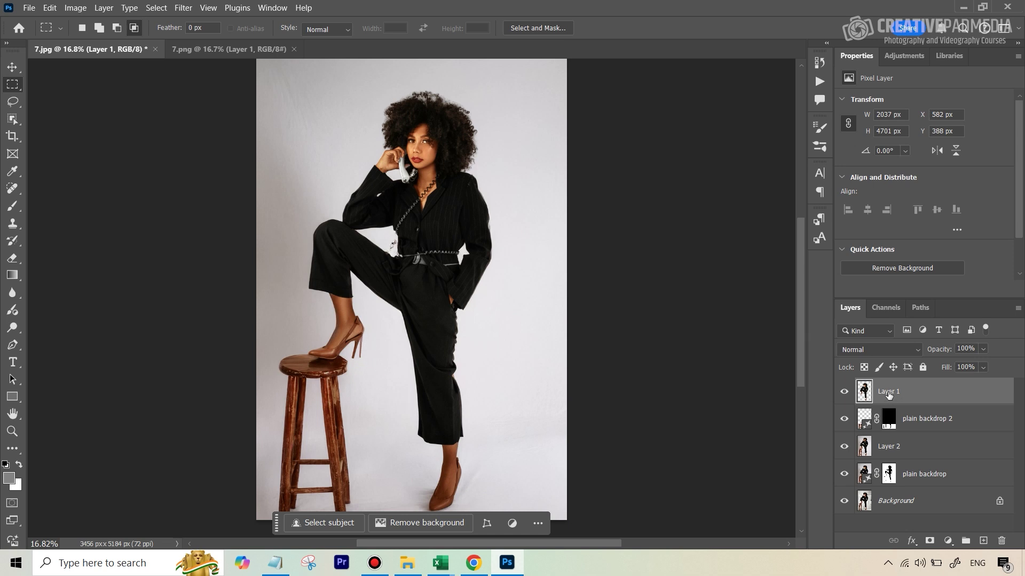
Rename Layer 1 to 'original subject'.
{"action": "double_click", "coordinate": [888, 392]}
{"action": "type", "text": "original subject"}
{"action": "left_click", "coordinate": [912, 419]}
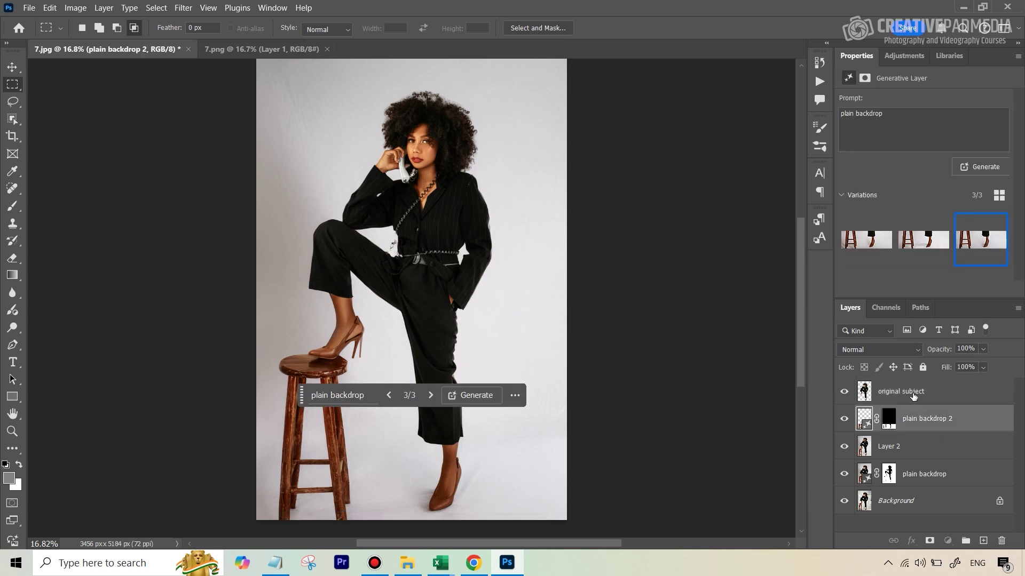
Add a stamped copy of all visible layers above plain backdrop 2, named 'ai subject'.
{"action": "left_click", "coordinate": [918, 419]}
{"action": "left_click", "coordinate": [984, 541]}
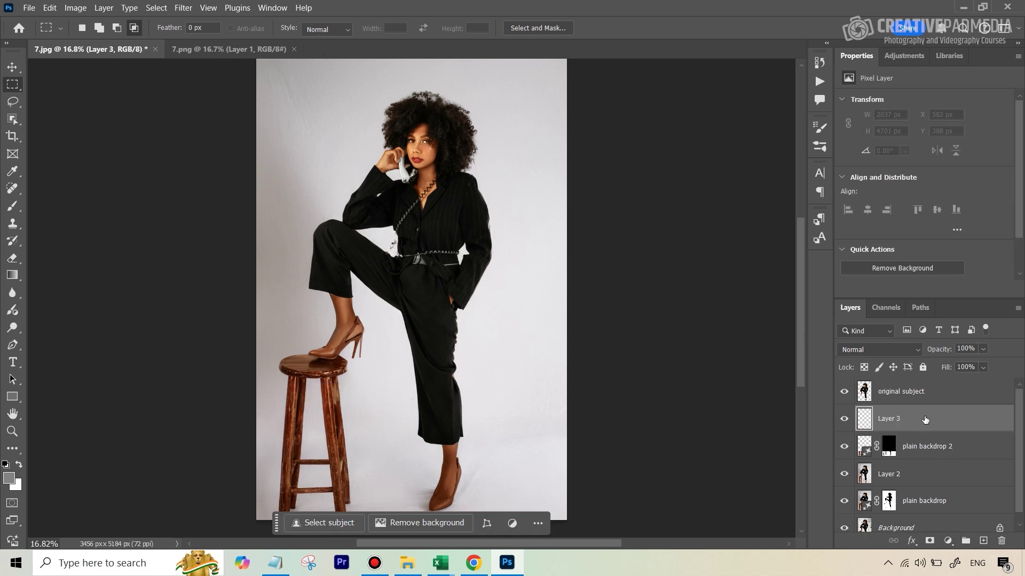
{"action": "key", "text": "ctrl+alt+shift+e"}
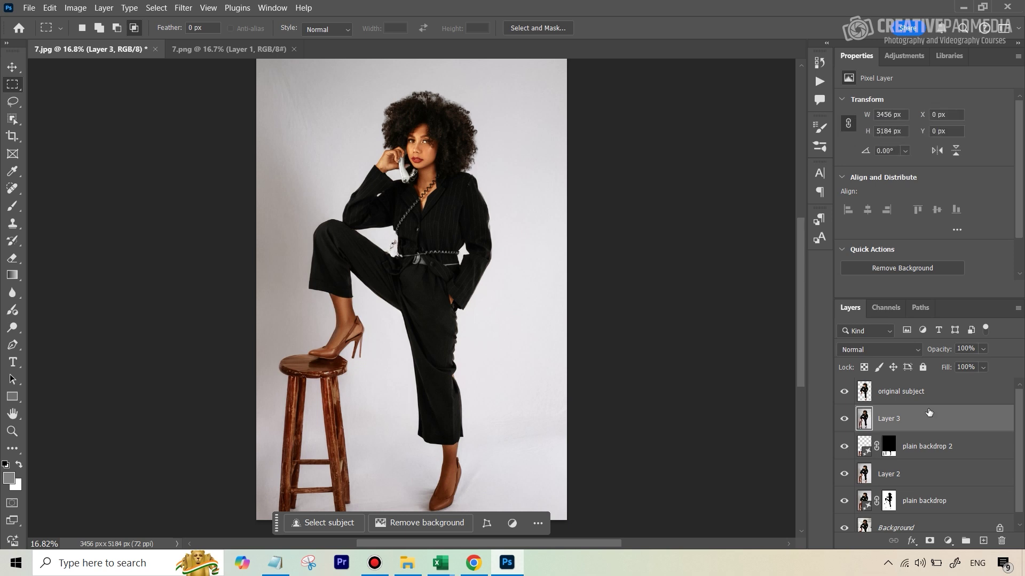
{"action": "double_click", "coordinate": [898, 419]}
{"action": "type", "text": "ai subject"}
{"action": "left_click", "coordinate": [931, 468]}
{"action": "left_click", "coordinate": [887, 421]}
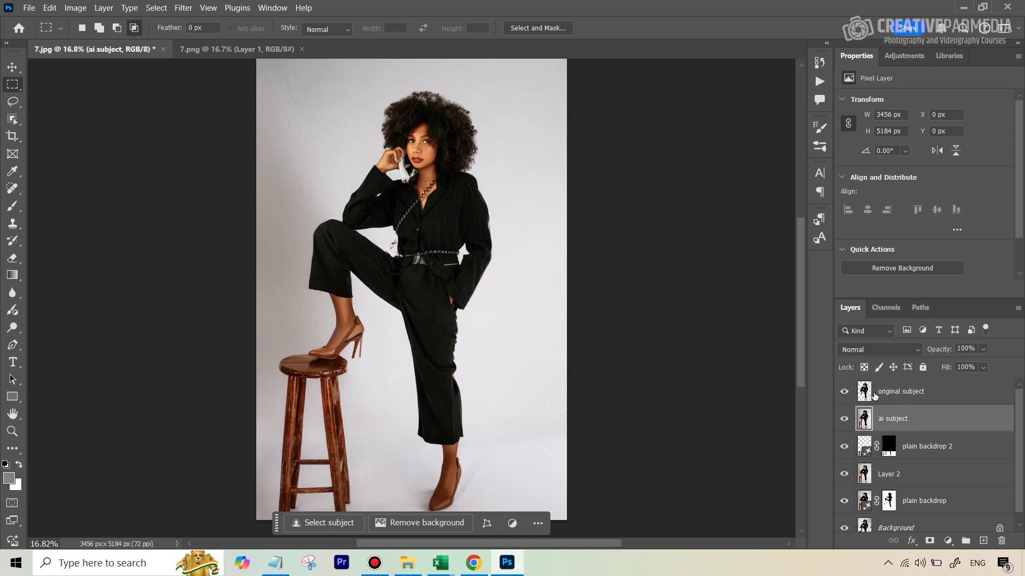
Toggle the original subject layer to compare the hair, leaving it visible.
{"action": "left_click", "coordinate": [844, 393]}
{"action": "left_click", "coordinate": [844, 394]}
{"action": "left_click", "coordinate": [844, 393]}
{"action": "left_click", "coordinate": [844, 394]}
{"action": "left_click", "coordinate": [844, 393]}
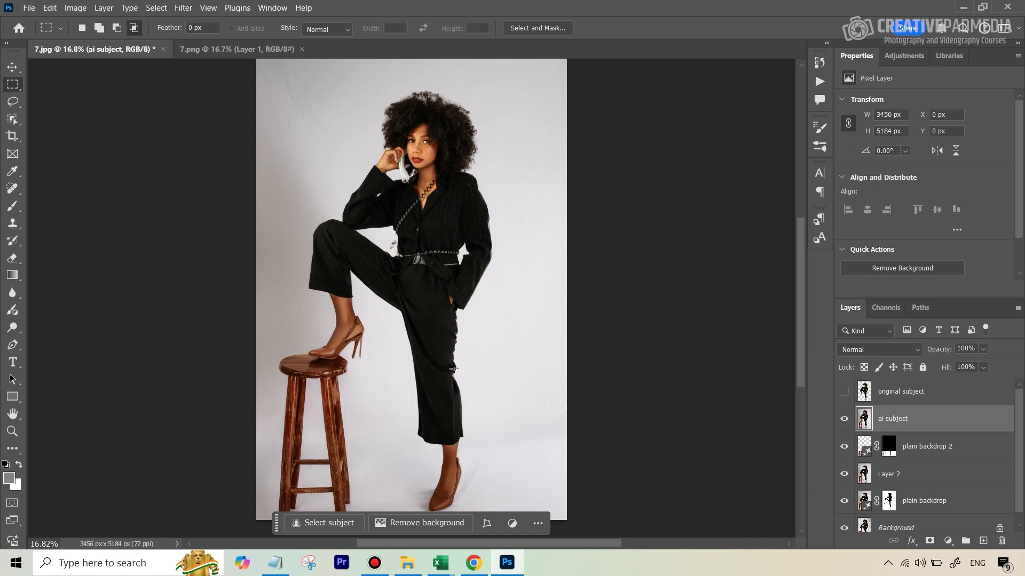
{"action": "left_click", "coordinate": [844, 394]}
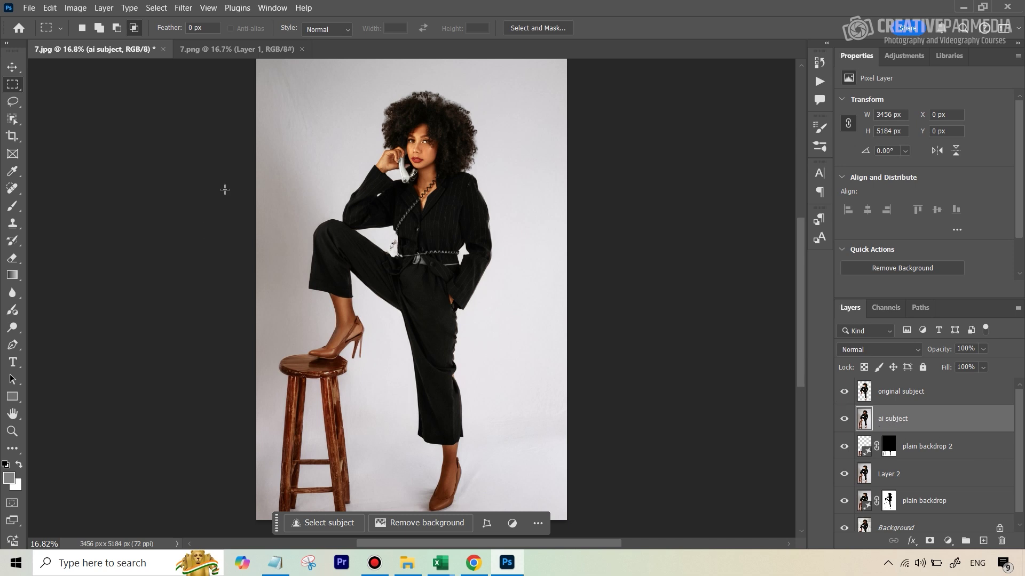
With a 200-size Spot Healing Brush, heal the raised heel's spike, the spot beside it, and the right trouser edge.
{"action": "left_click", "coordinate": [18, 191]}
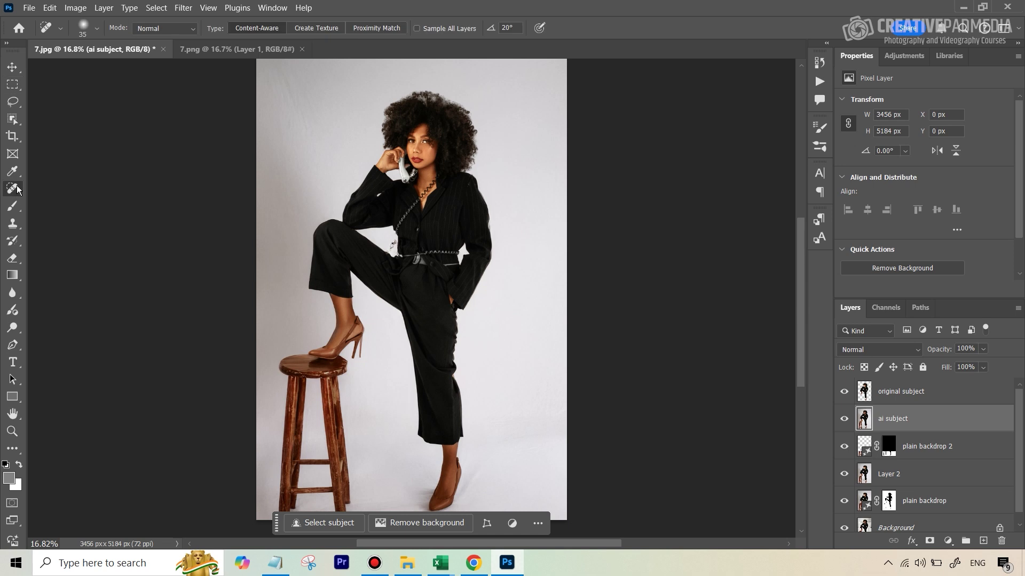
{"action": "right_click", "coordinate": [25, 196]}
{"action": "left_click", "coordinate": [58, 188]}
{"action": "key", "text": "bracketright"}
{"action": "key", "text": "bracketright"}
{"action": "key", "text": "bracketright"}
{"action": "key", "text": "bracketright"}
{"action": "key", "text": "bracketright"}
{"action": "key", "text": "bracketright"}
{"action": "mouse_move", "coordinate": [362, 339]}
{"action": "left_mouse_down"}
{"action": "mouse_move", "coordinate": [358, 360]}
{"action": "mouse_move", "coordinate": [373, 348]}
{"action": "mouse_move", "coordinate": [360, 363]}
{"action": "mouse_move", "coordinate": [369, 370]}
{"action": "left_mouse_up"}
{"action": "left_click_drag", "start_coordinate": [361, 338], "coordinate": [359, 359]}
{"action": "left_click_drag", "start_coordinate": [458, 318], "coordinate": [466, 396]}
{"action": "scroll", "coordinate": [540, 375], "scroll_direction": "up", "scroll_amount": 1}
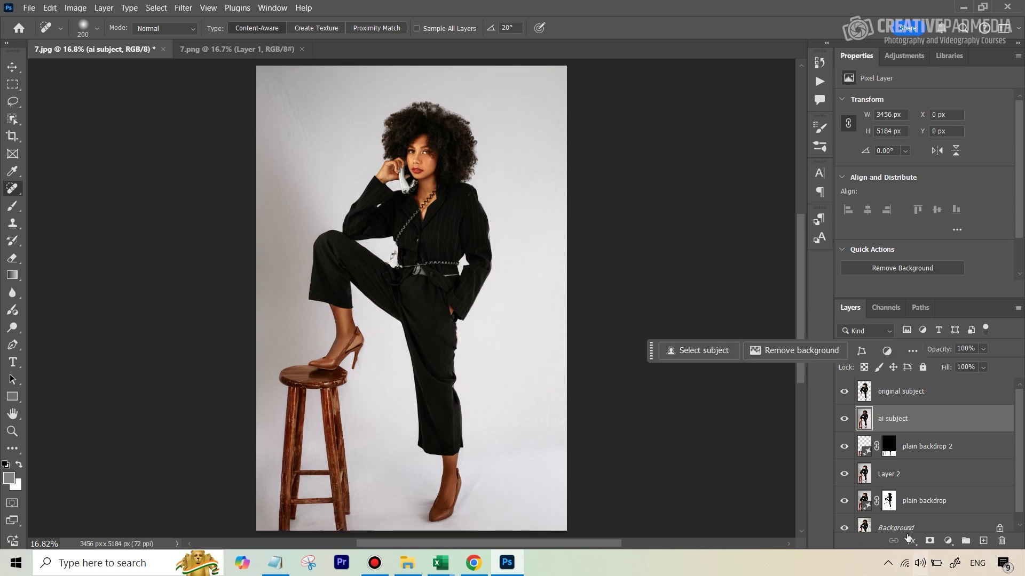
Hide and restore the edit layers to compare the retouch against the original photo.
{"action": "scroll", "coordinate": [907, 531], "scroll_direction": "down", "scroll_amount": 1}
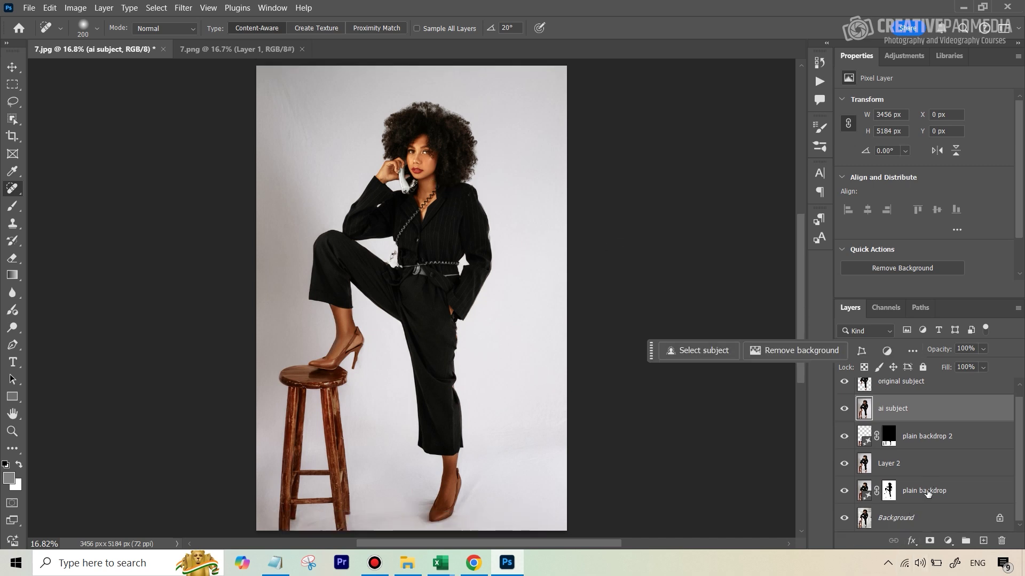
{"action": "left_click", "coordinate": [842, 520], "text": "alt"}
{"action": "left_click", "coordinate": [842, 521], "text": "alt"}
{"action": "scroll", "coordinate": [934, 436], "scroll_direction": "up", "scroll_amount": 1}
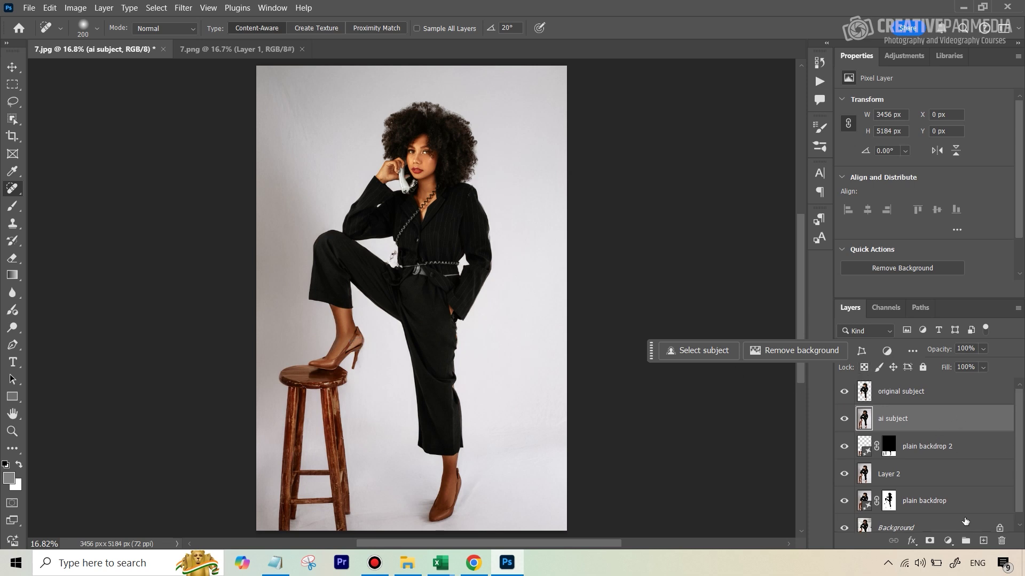
Add Layer 4 above original subject and stamp all visible layers into it with Ctrl+Alt+Shift+E.
{"action": "left_click", "coordinate": [983, 541]}
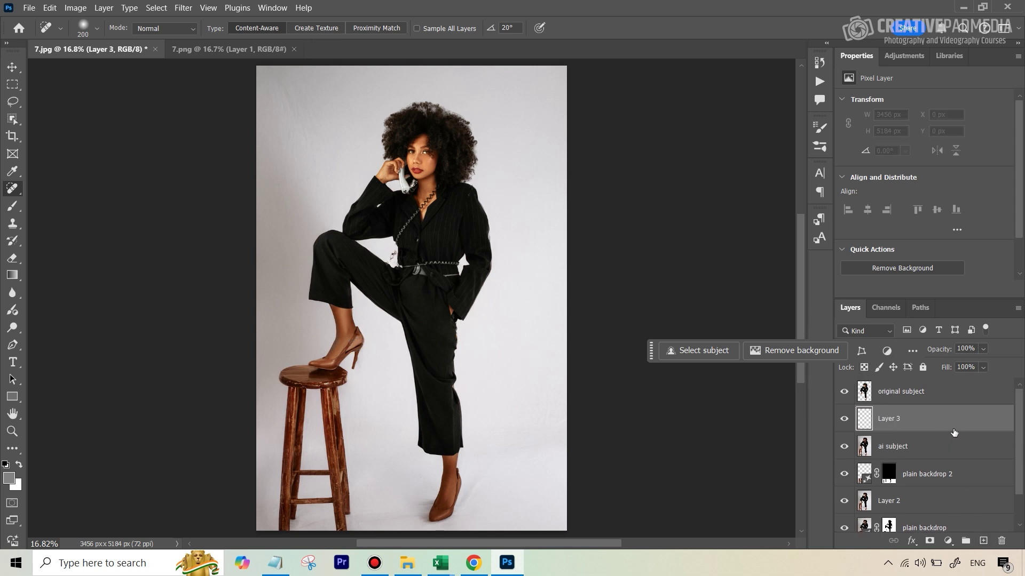
{"action": "key", "text": "z"}
{"action": "left_click", "coordinate": [944, 403]}
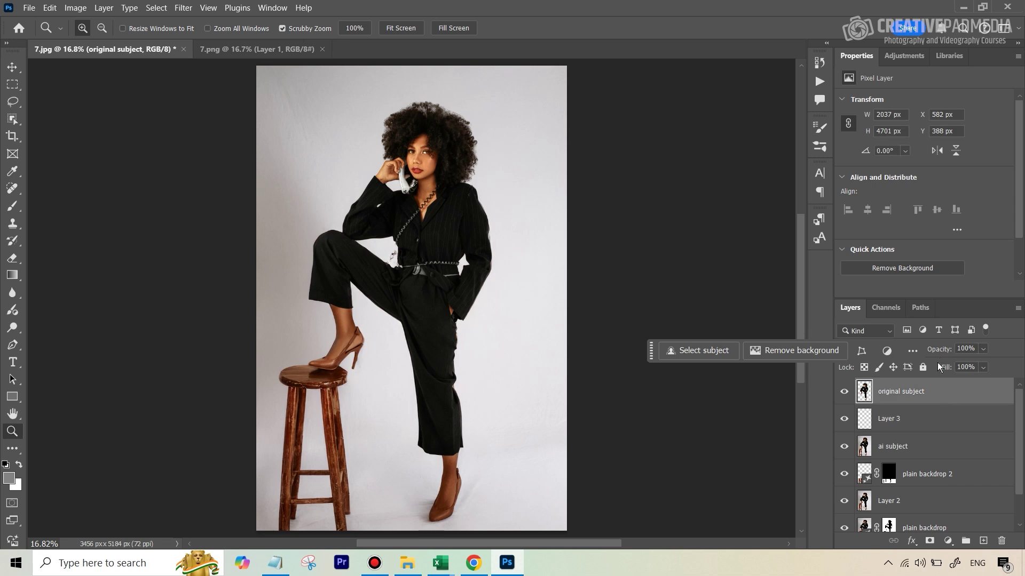
{"action": "left_click", "coordinate": [983, 541]}
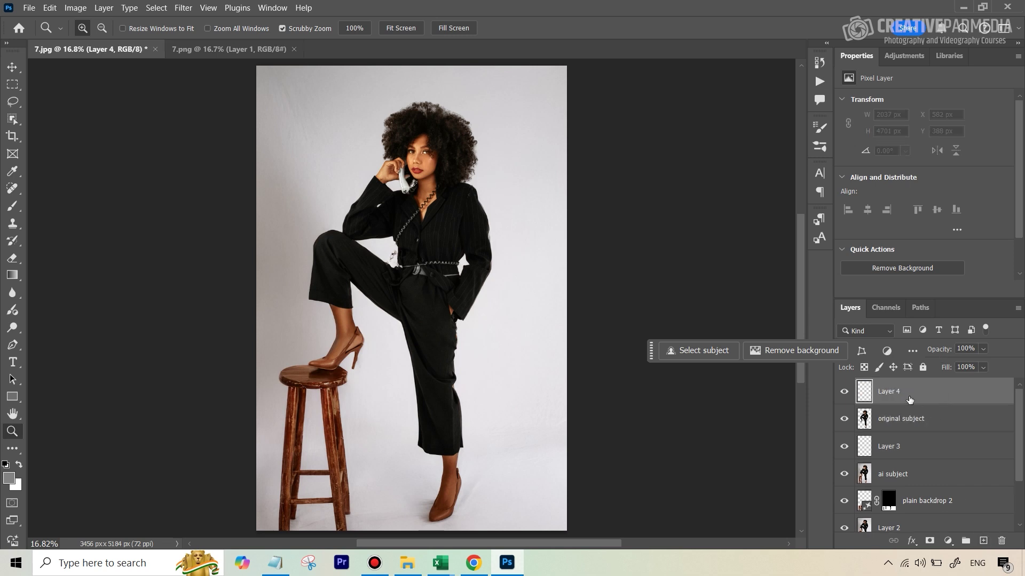
{"action": "key", "text": "ctrl+shift+alt+e"}
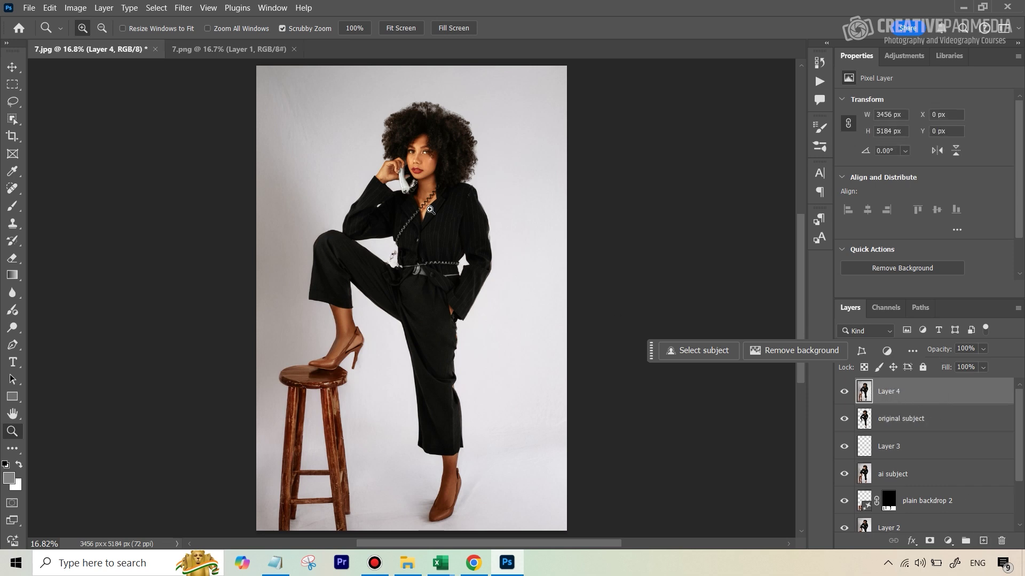
{"action": "key", "text": "c"}
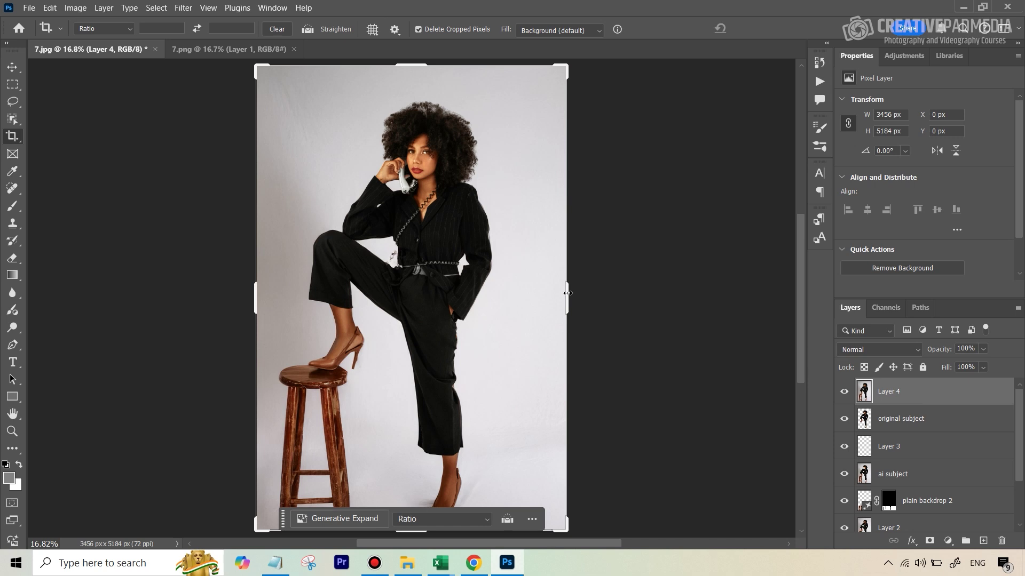
Crop outward left, right and below, and fill with Generative Expand to a 4608 × 5455 px canvas.
{"action": "left_click_drag", "start_coordinate": [253, 297], "coordinate": [219, 283]}
{"action": "mouse_move", "coordinate": [615, 296]}
{"action": "left_mouse_down"}
{"action": "mouse_move", "coordinate": [605, 296]}
{"action": "mouse_move", "coordinate": [620, 295]}
{"action": "left_mouse_up"}
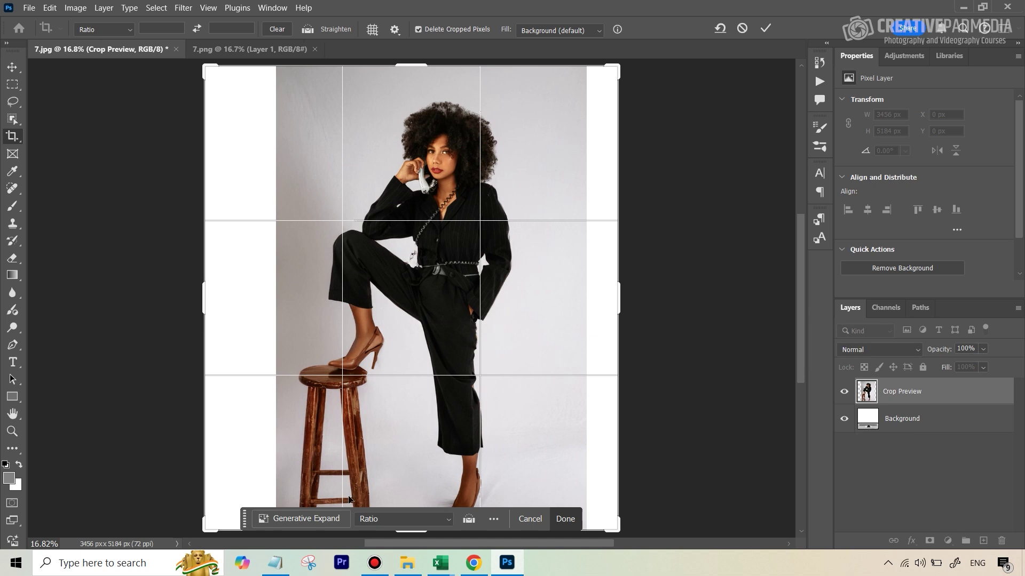
{"action": "left_click_drag", "start_coordinate": [410, 530], "coordinate": [408, 536]}
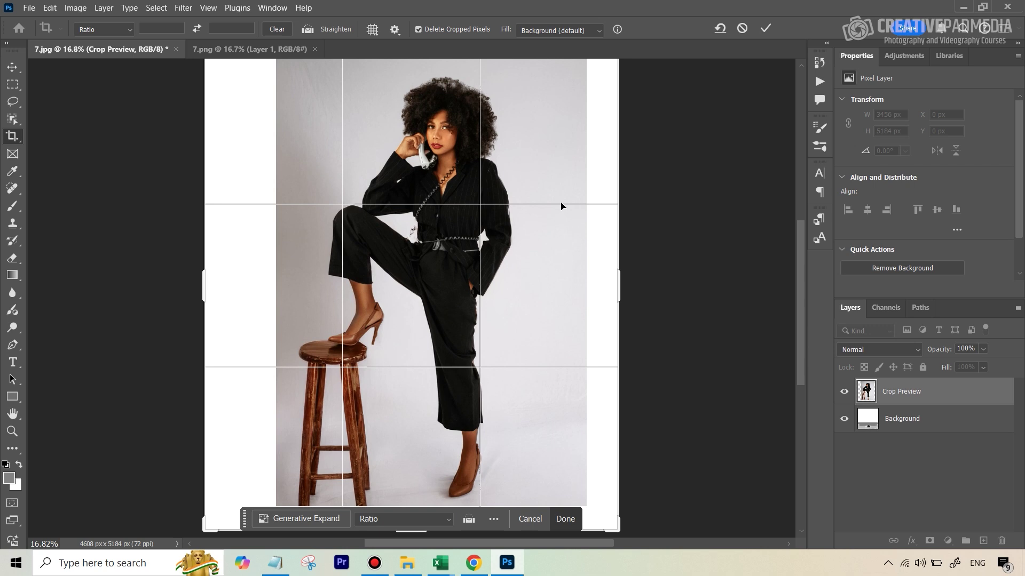
{"action": "left_click", "coordinate": [559, 30]}
{"action": "left_click", "coordinate": [552, 54]}
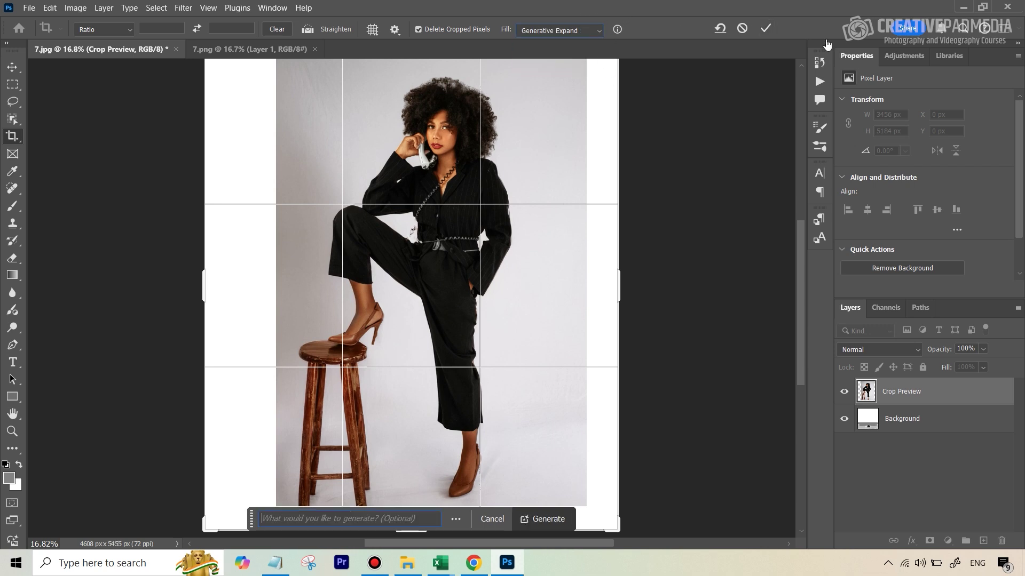
{"action": "left_click", "coordinate": [765, 30]}
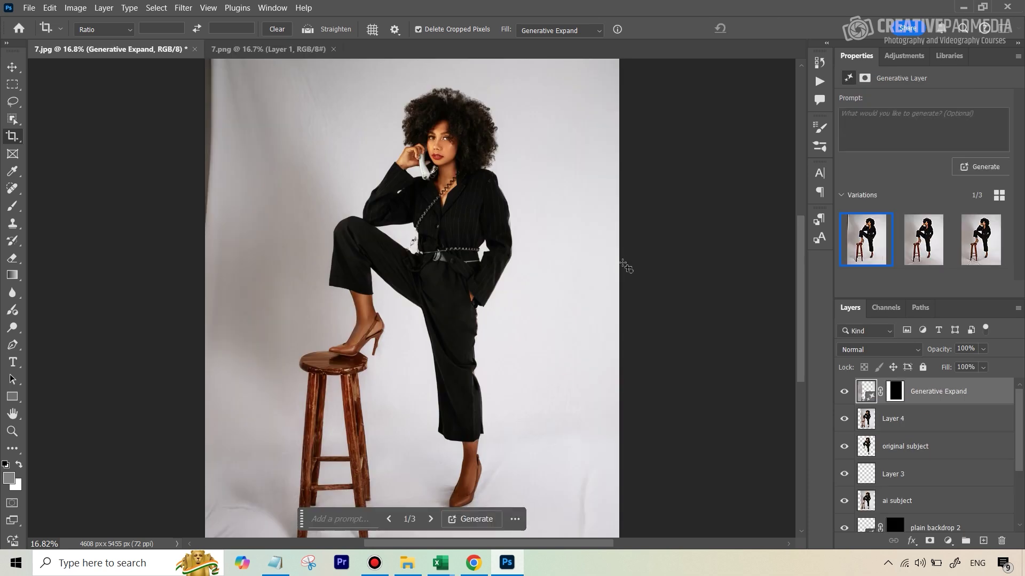
Choose the second of the three Generative Expand variations in the Properties panel.
{"action": "mouse_move", "coordinate": [926, 241]}
{"action": "left_click", "coordinate": [933, 247]}
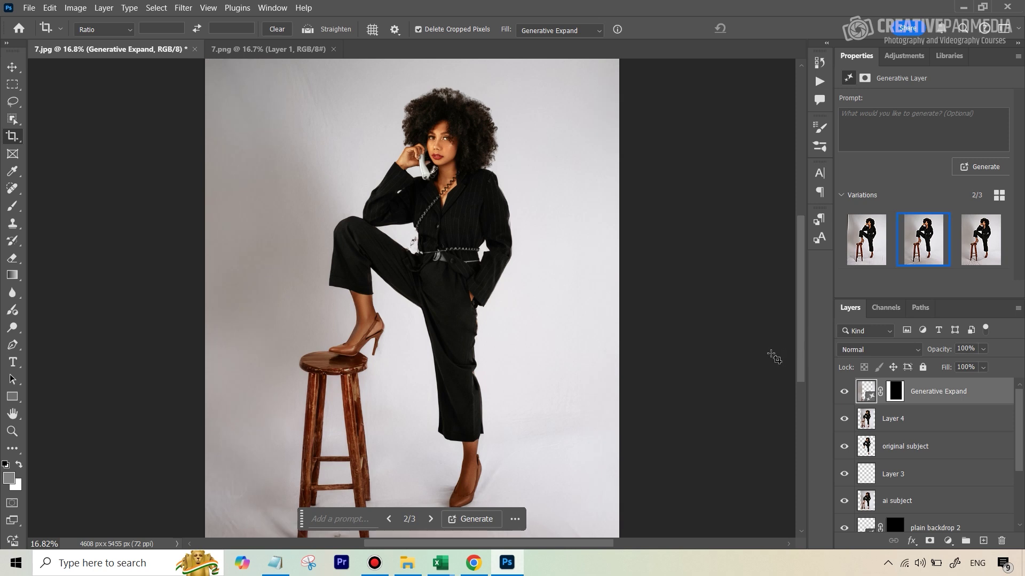